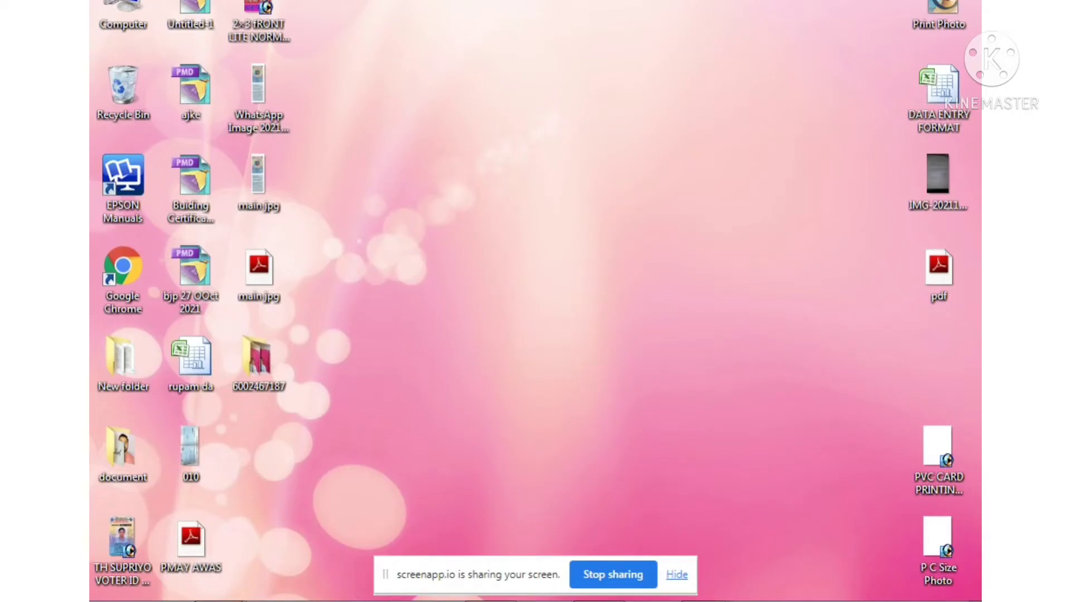
- Refresh the desktop from its right-click menu
{"action": "mouse_move", "coordinate": [241, 596]}
{"action": "right_click", "coordinate": [448, 248]}
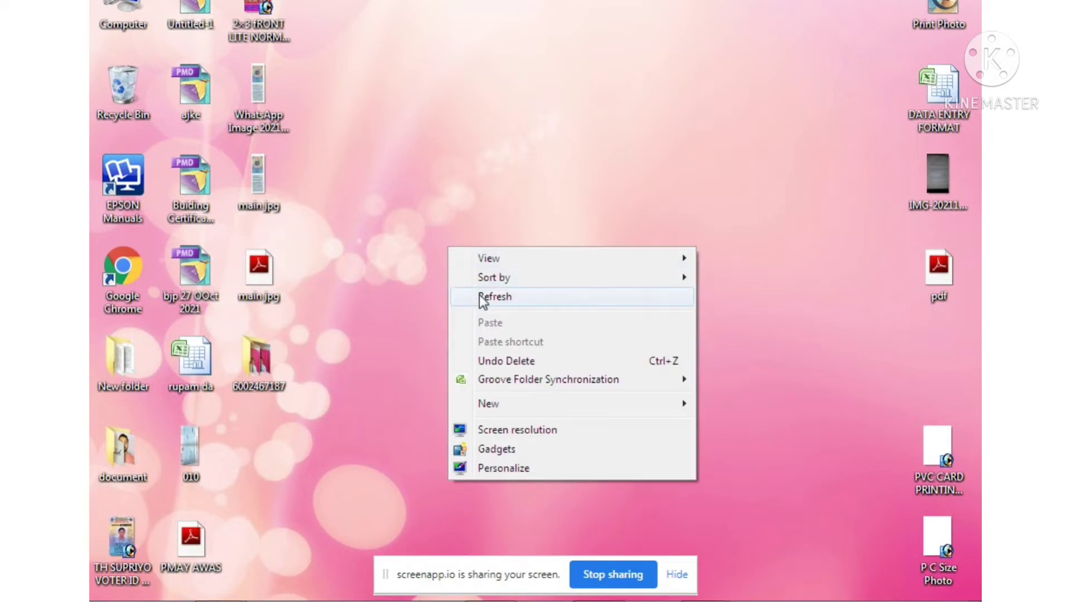
{"action": "left_click", "coordinate": [478, 297]}
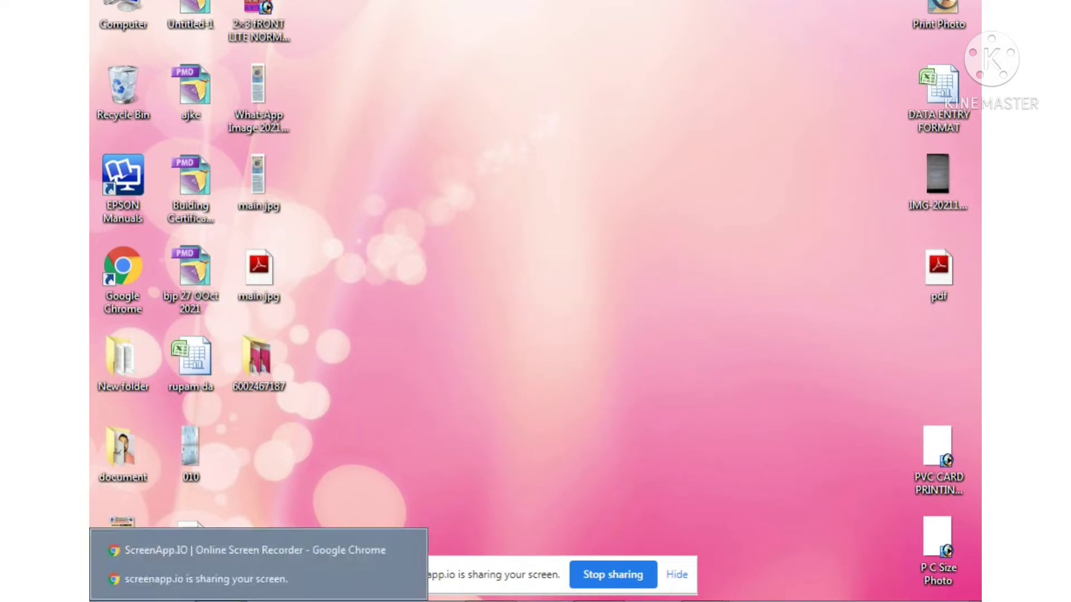
- In Firefox, search Google for uidai using the UIDAI suggestion
{"action": "left_click", "coordinate": [463, 576]}
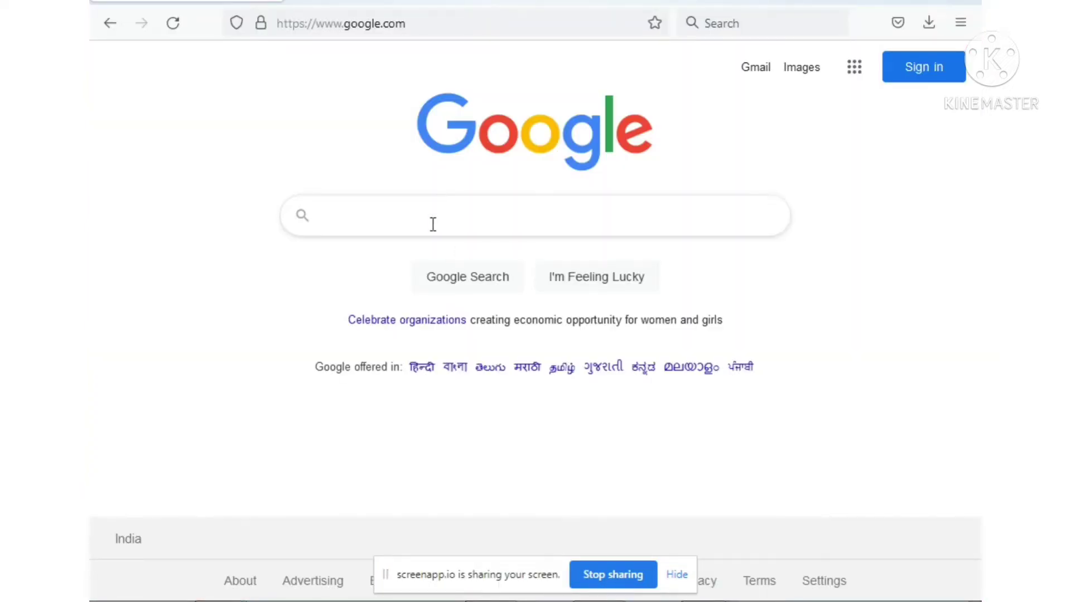
{"action": "left_click", "coordinate": [441, 216]}
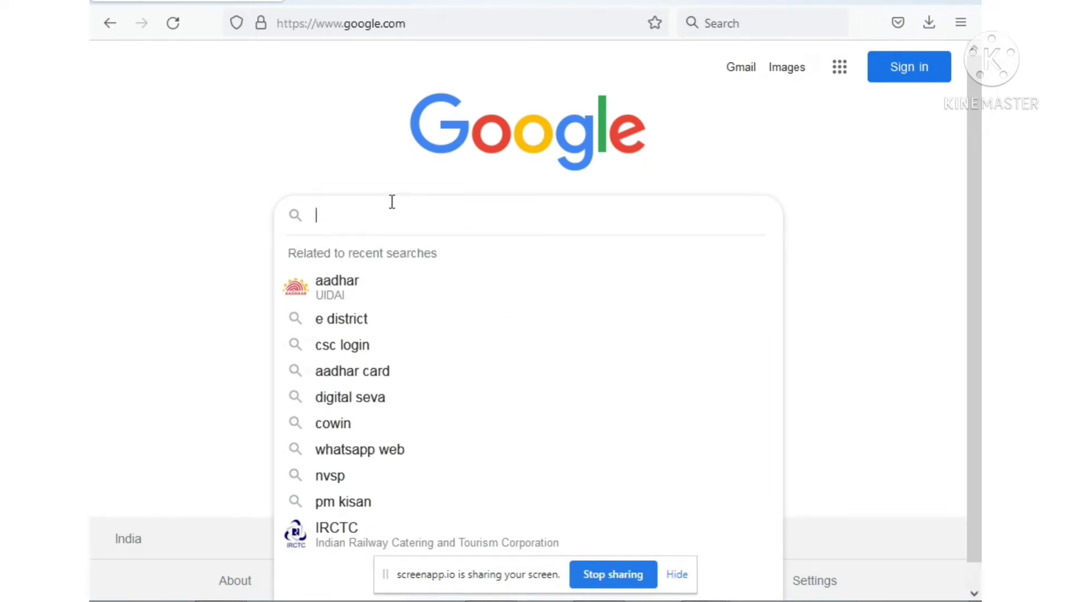
{"action": "type", "text": "u"}
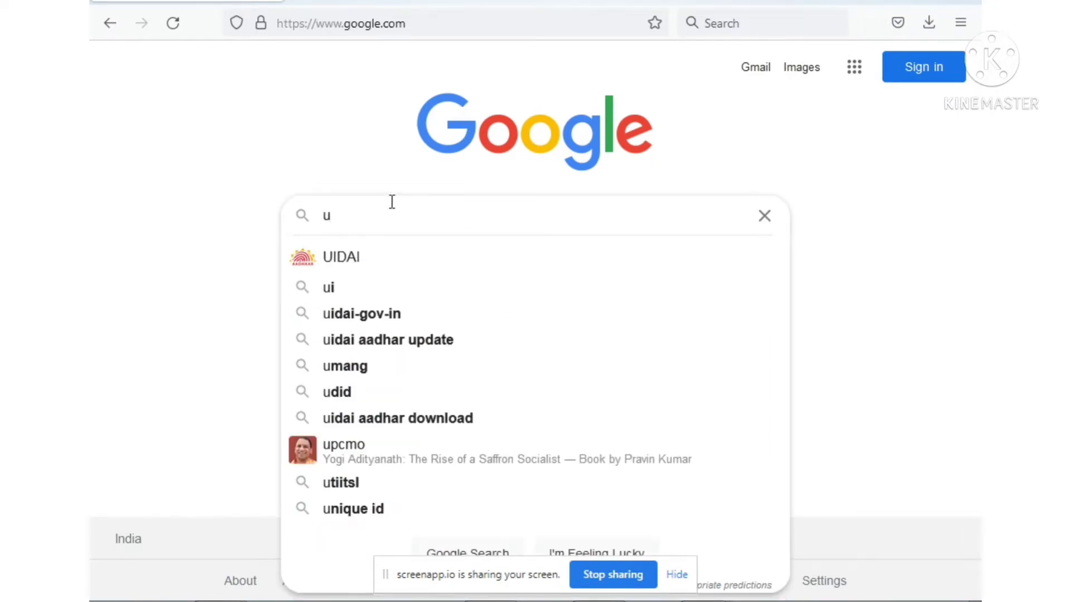
{"action": "type", "text": "id"}
{"action": "key", "text": "BackSpace"}
{"action": "type", "text": "idai"}
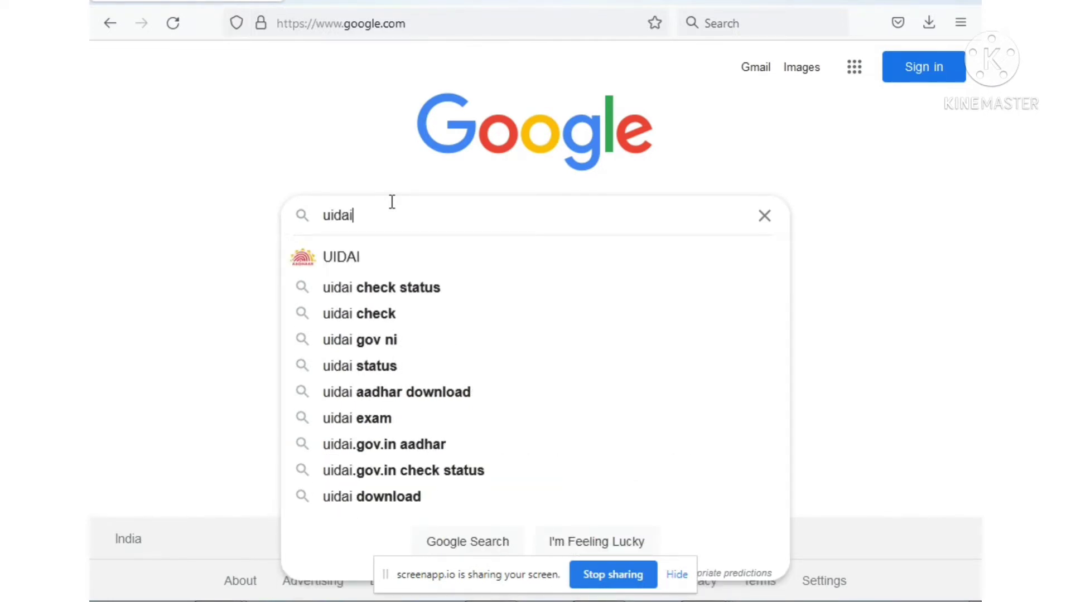
{"action": "left_click", "coordinate": [357, 255]}
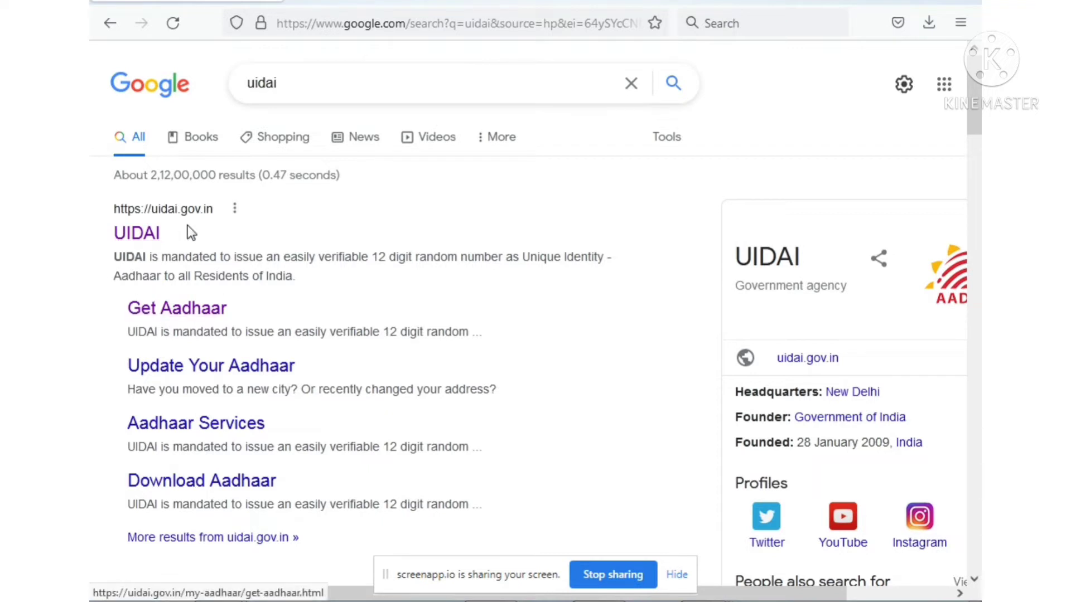
- Open uidai.gov.in and follow My Aadhaar > Update Demographics Data & Check Status to myAadhaar
{"action": "left_click", "coordinate": [142, 239]}
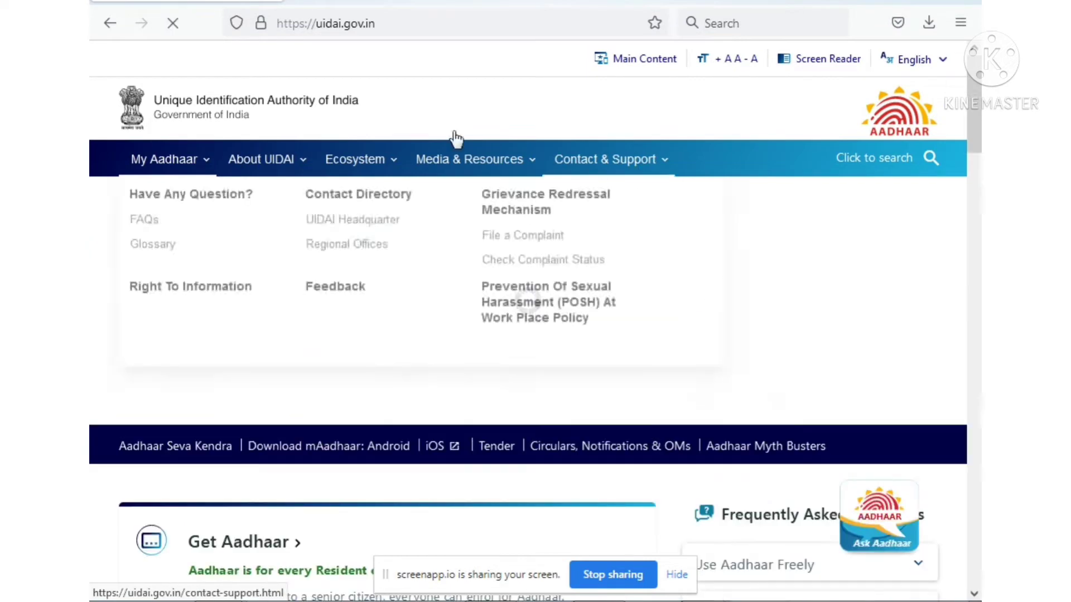
{"action": "scroll", "coordinate": [488, 411], "scroll_direction": "down", "scroll_amount": 2}
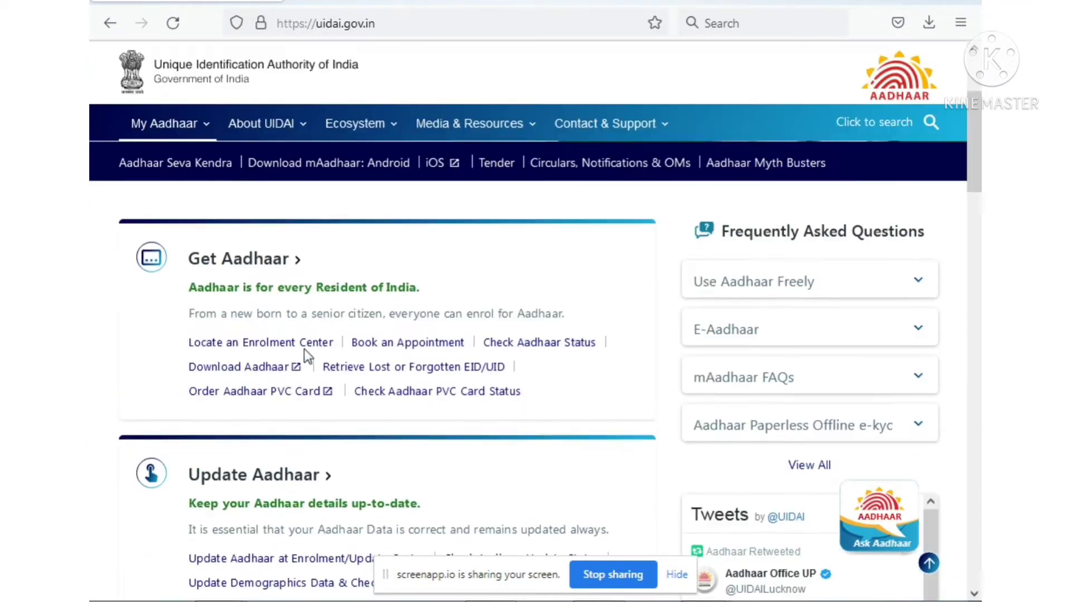
{"action": "mouse_move", "coordinate": [161, 118]}
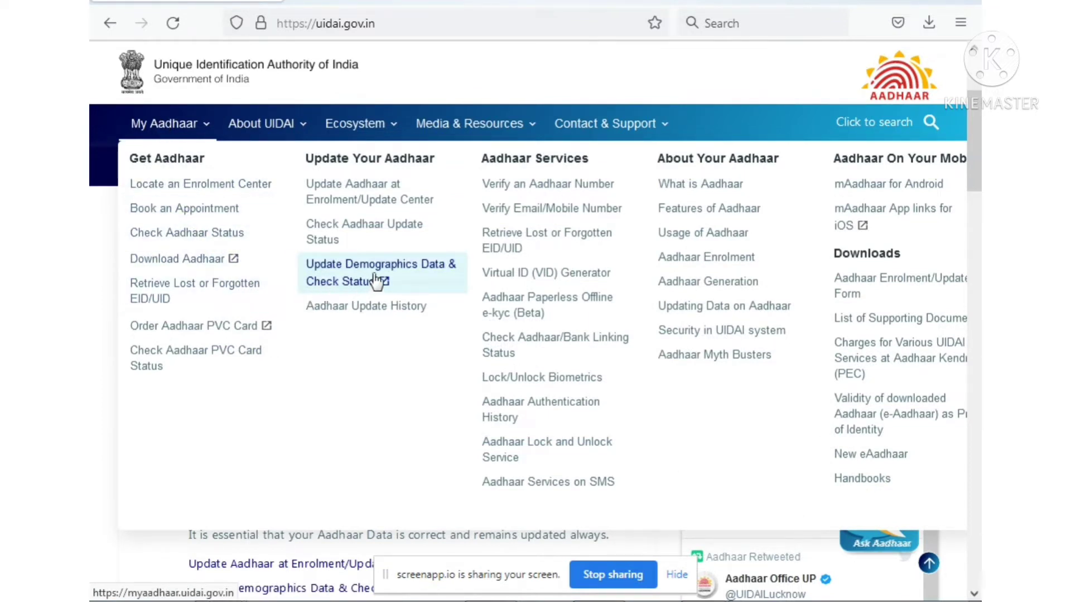
{"action": "left_click", "coordinate": [346, 279]}
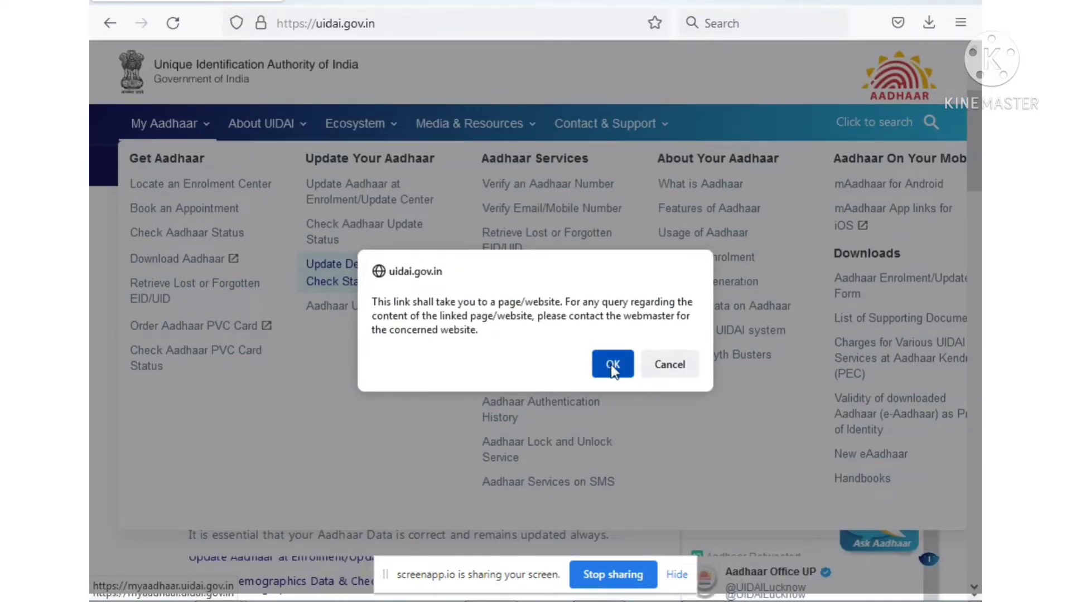
{"action": "left_click", "coordinate": [612, 366]}
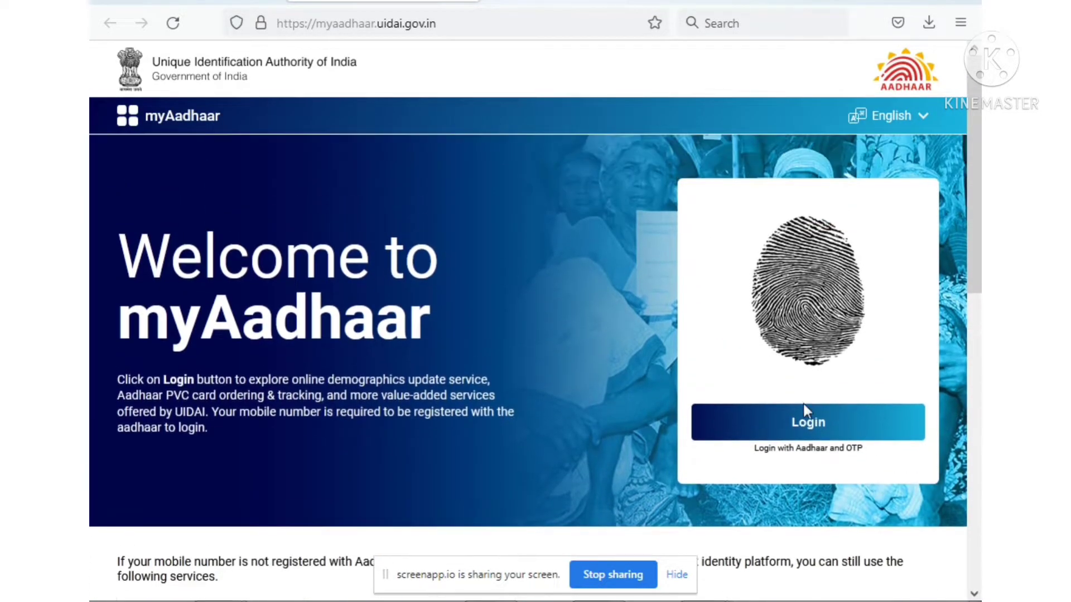
{"action": "scroll", "coordinate": [697, 433], "scroll_direction": "down", "scroll_amount": 3}
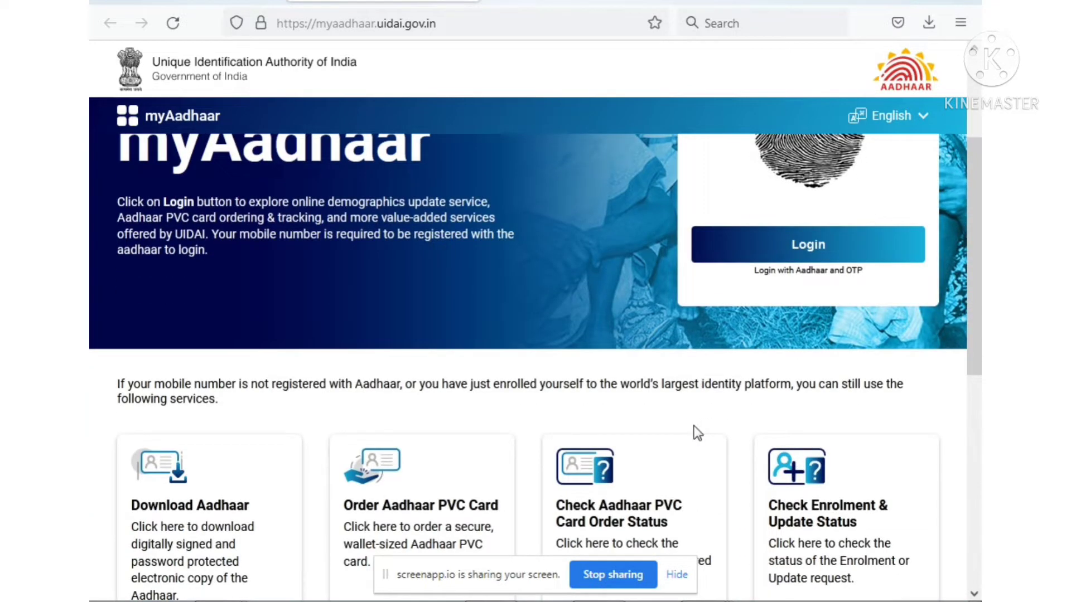
{"action": "scroll", "coordinate": [697, 433], "scroll_direction": "down", "scroll_amount": 2}
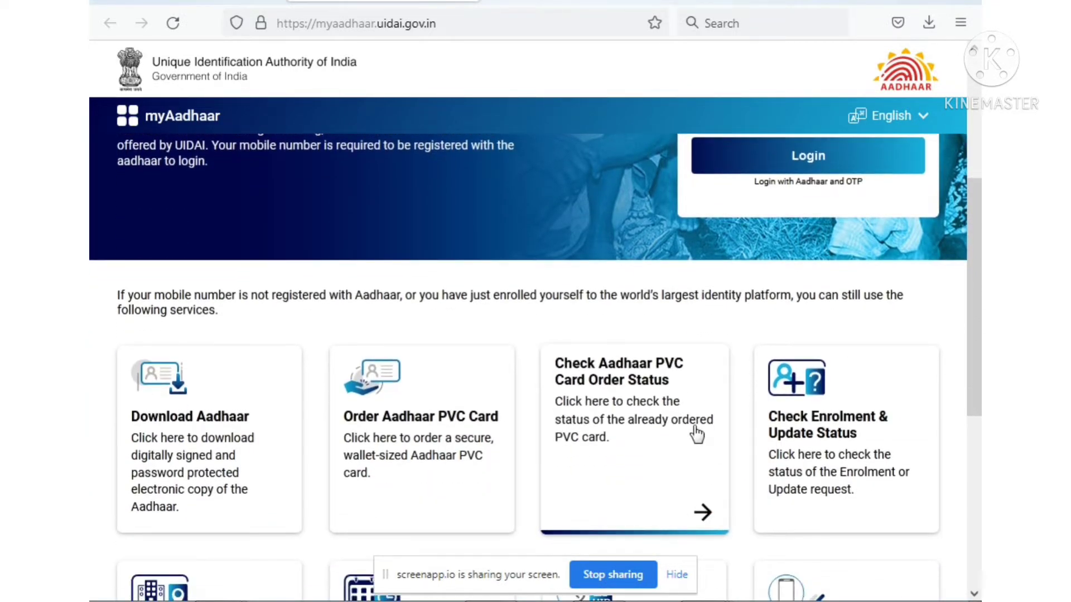
{"action": "scroll", "coordinate": [697, 432], "scroll_direction": "up", "scroll_amount": 3}
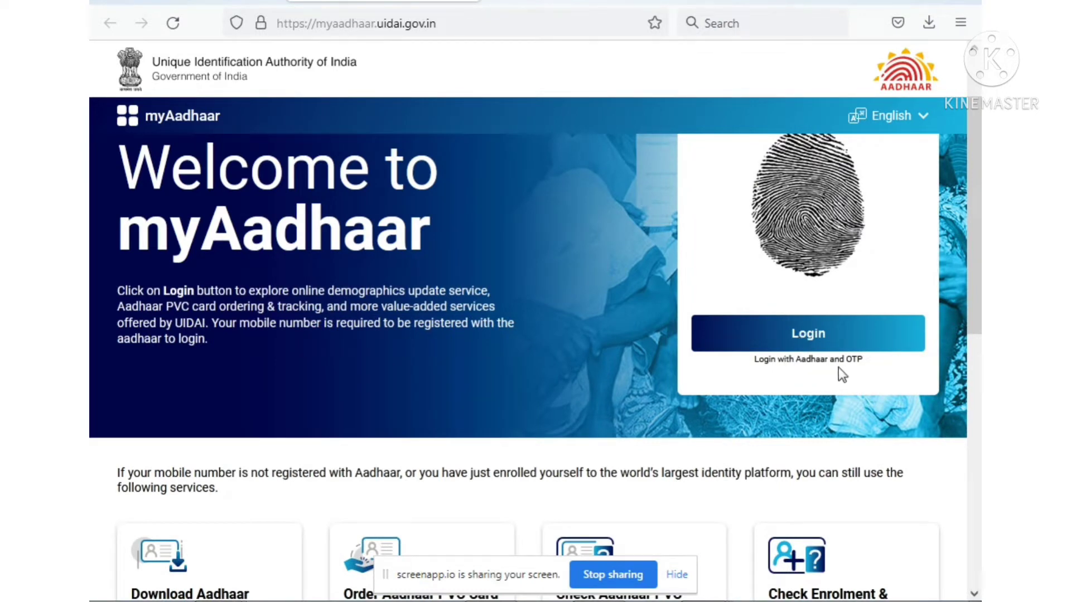
- On the myAadhaar login form, enter the Aadhaar number and the captcha text
{"action": "left_click", "coordinate": [812, 336]}
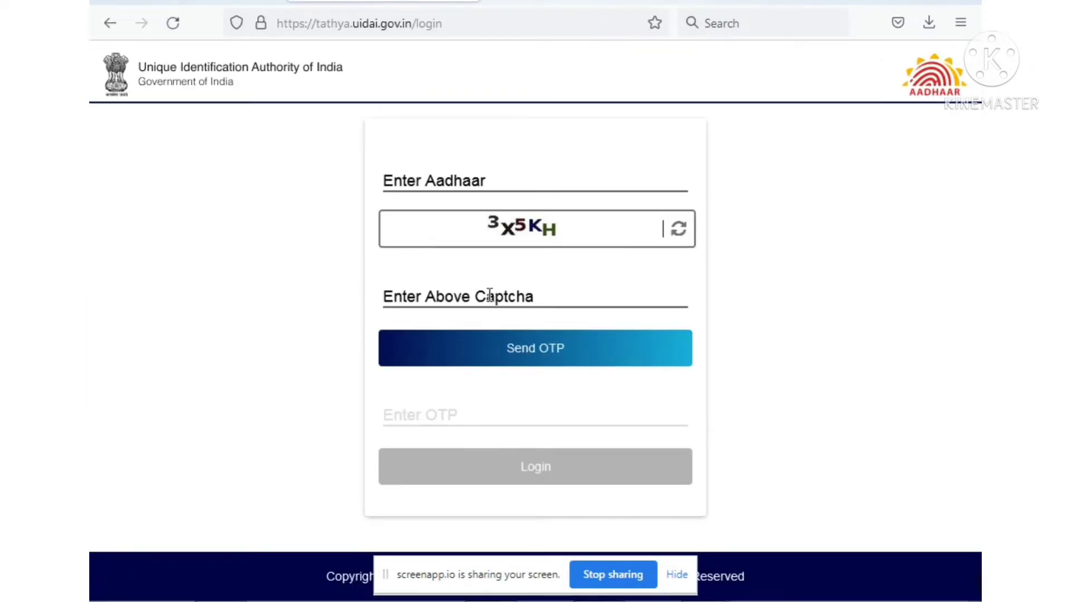
{"action": "left_click", "coordinate": [485, 183]}
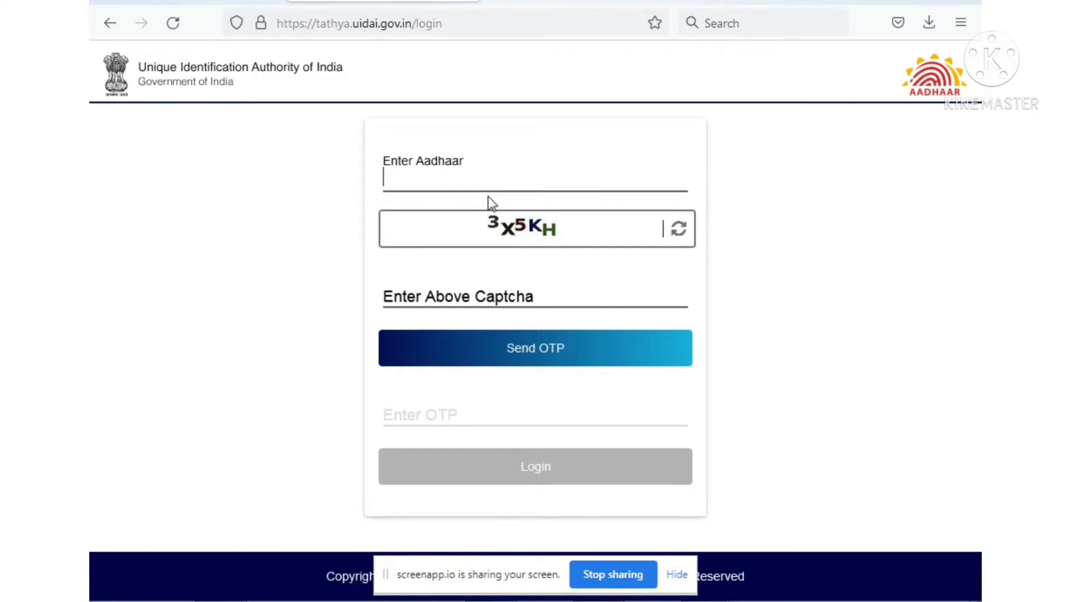
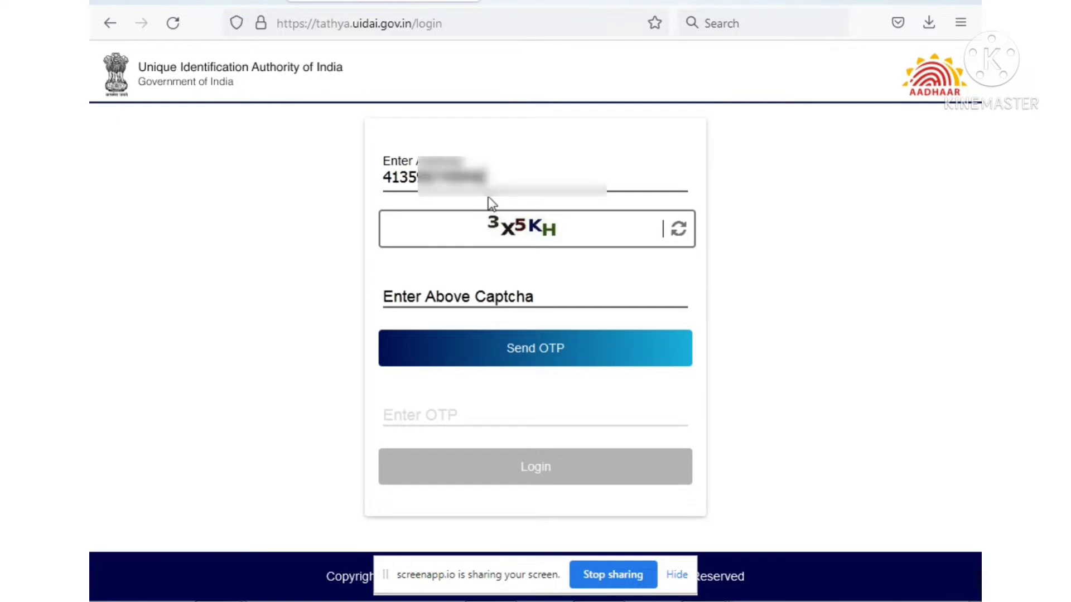
{"action": "left_click", "coordinate": [469, 297]}
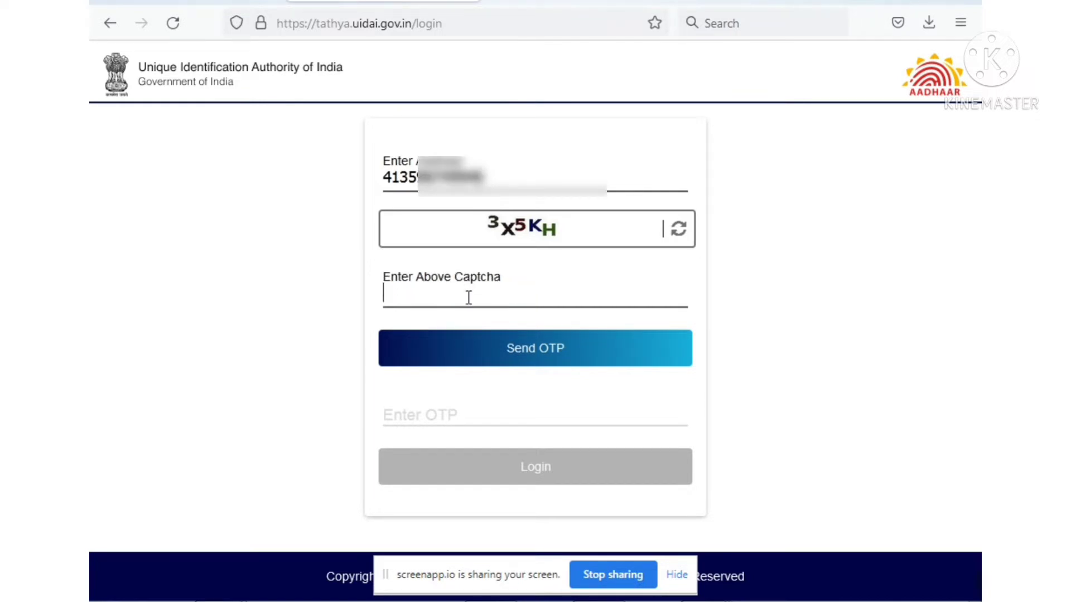
{"action": "type", "text": "3X5KH"}
- Request an OTP, enter the received one-time password and log in
{"action": "left_click", "coordinate": [541, 357]}
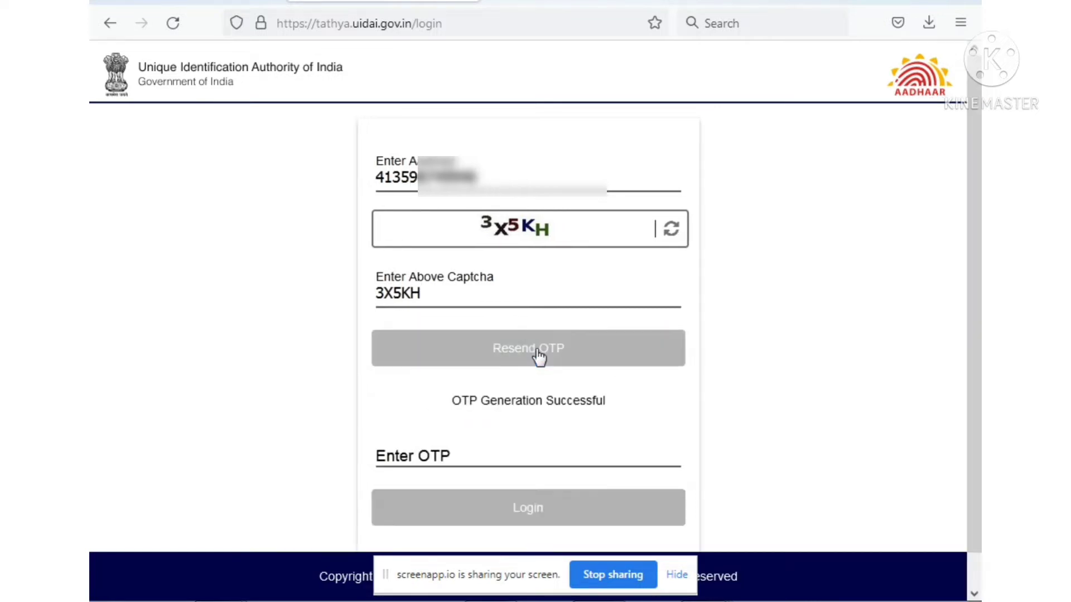
{"action": "left_click", "coordinate": [468, 465]}
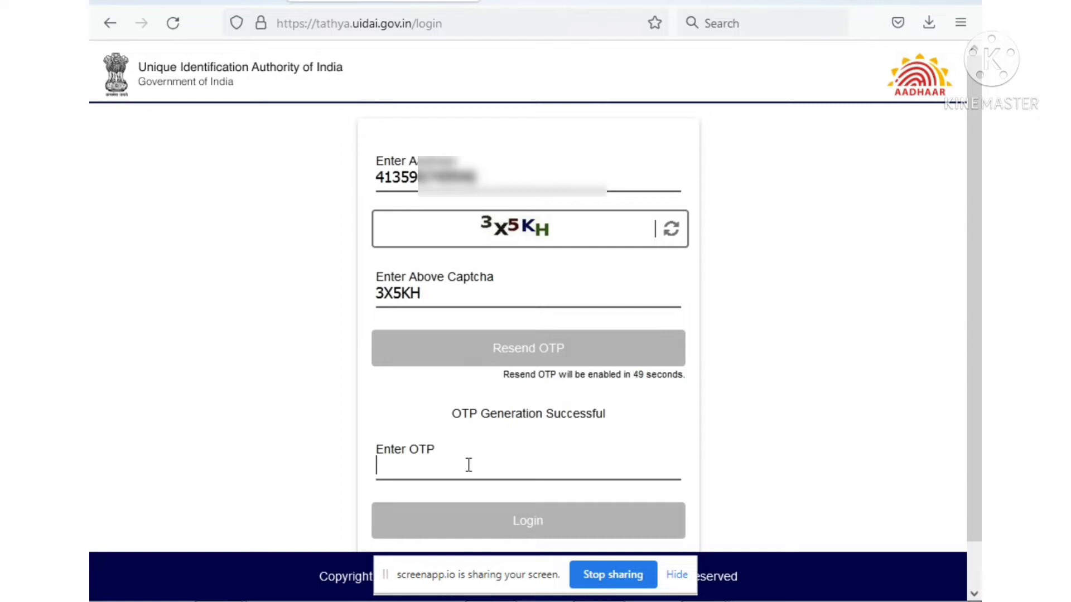
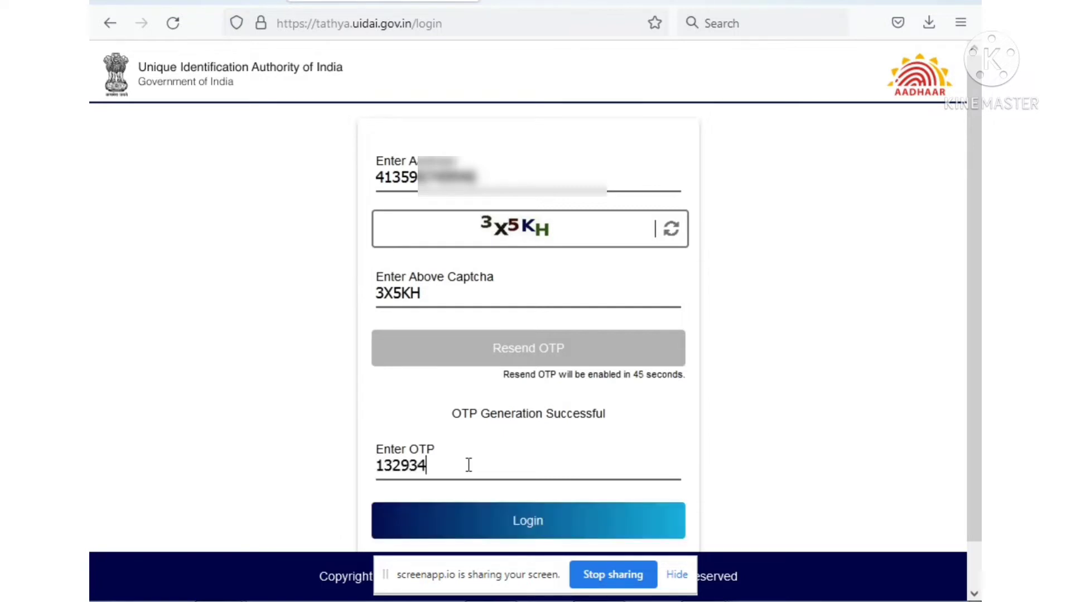
{"action": "scroll", "coordinate": [541, 414], "scroll_direction": "down", "scroll_amount": 1}
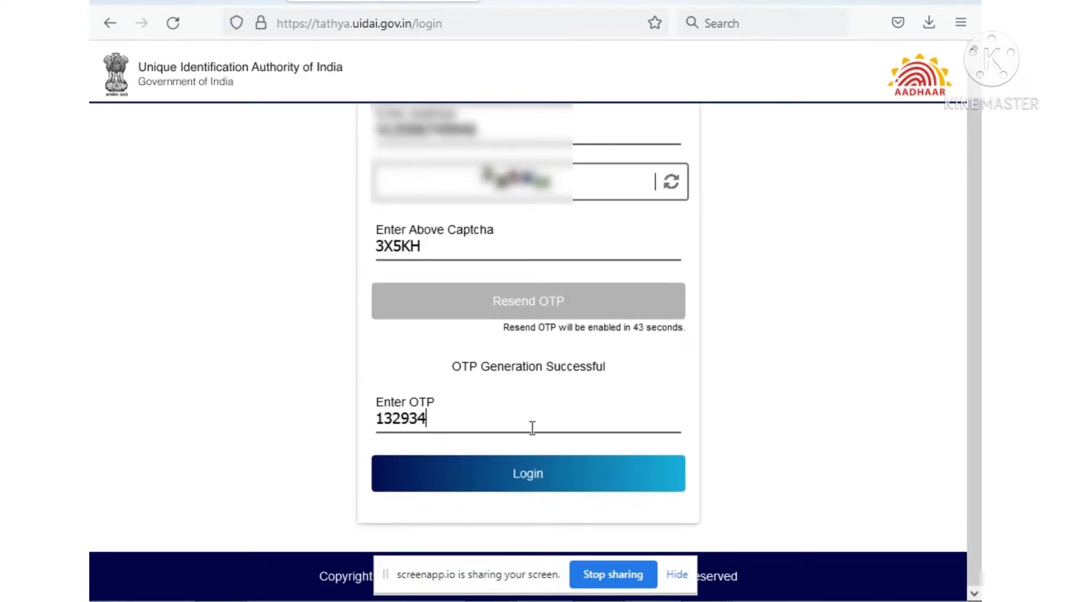
{"action": "left_click", "coordinate": [549, 484]}
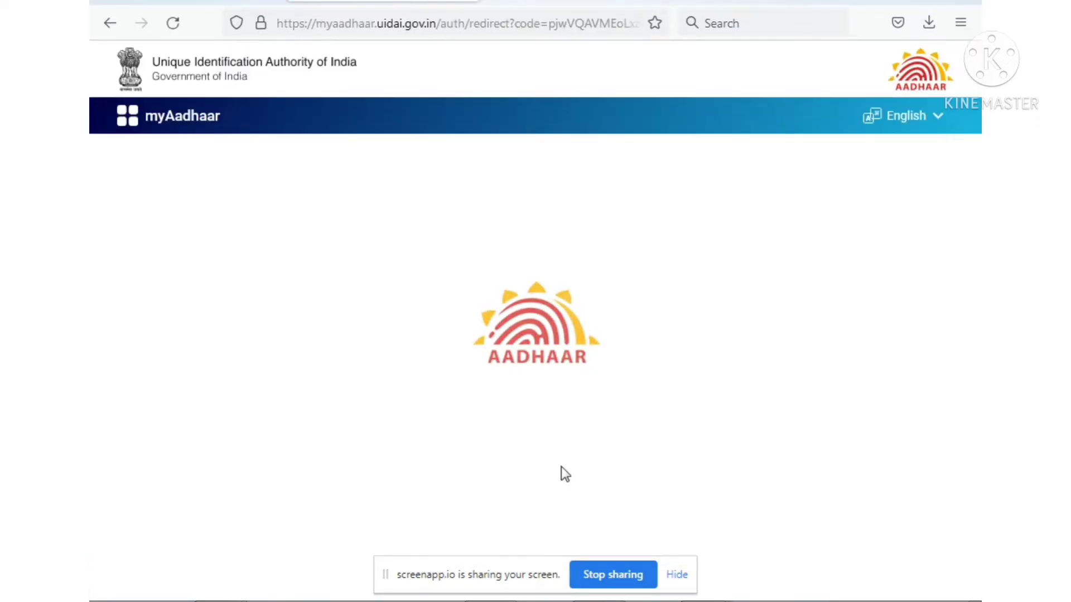
- Under Update Aadhaar Online, delete the 15/11/2021 Draft Stage request and confirm with Okay
{"action": "left_click", "coordinate": [676, 579]}
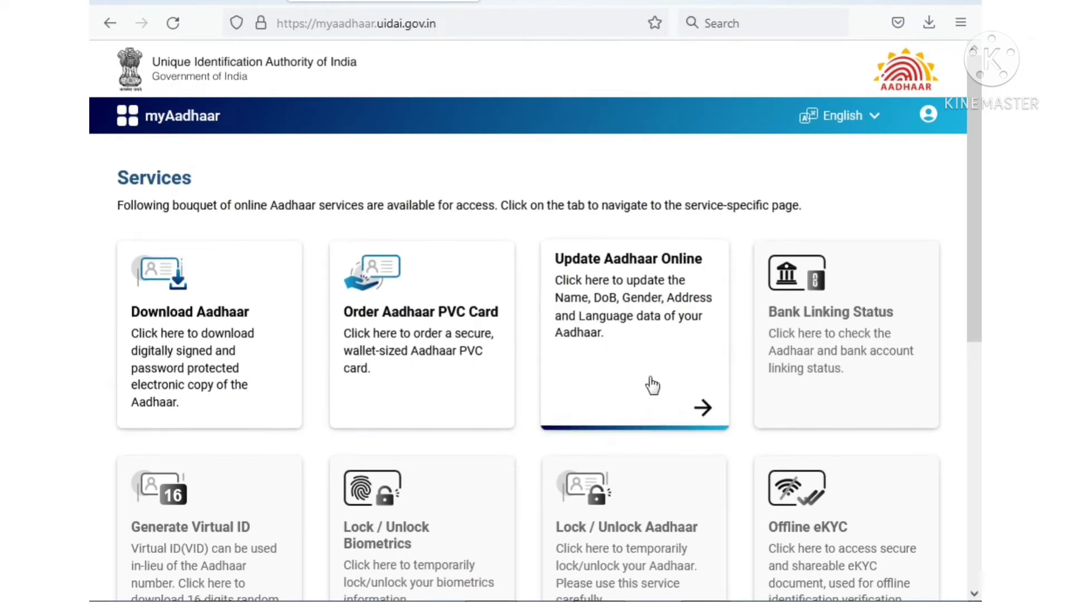
{"action": "scroll", "coordinate": [648, 382], "scroll_direction": "down", "scroll_amount": 2}
{"action": "scroll", "coordinate": [641, 445], "scroll_direction": "up", "scroll_amount": 2}
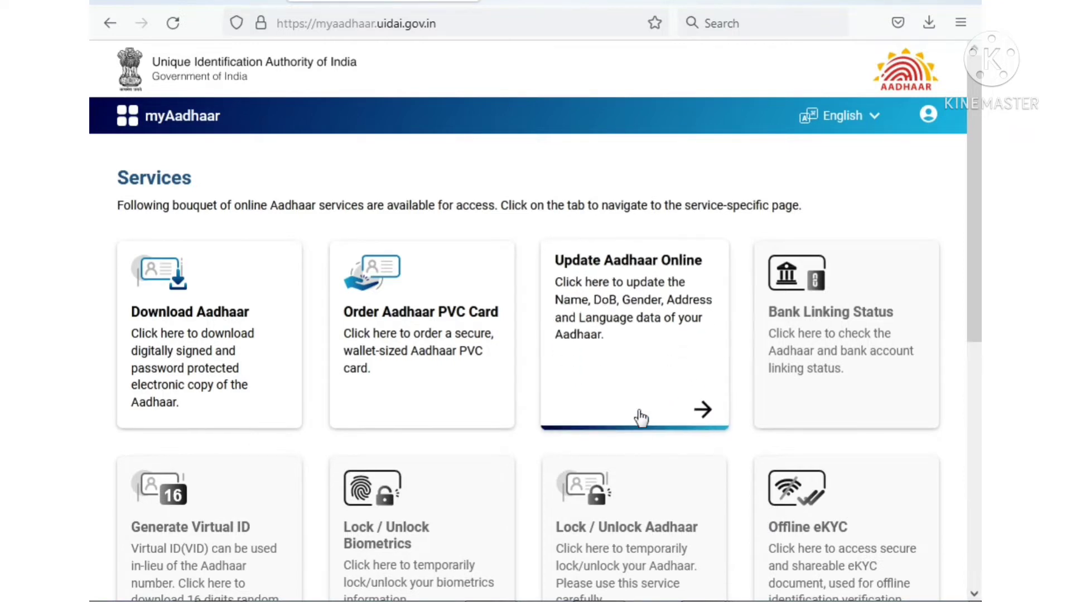
{"action": "left_click", "coordinate": [625, 268]}
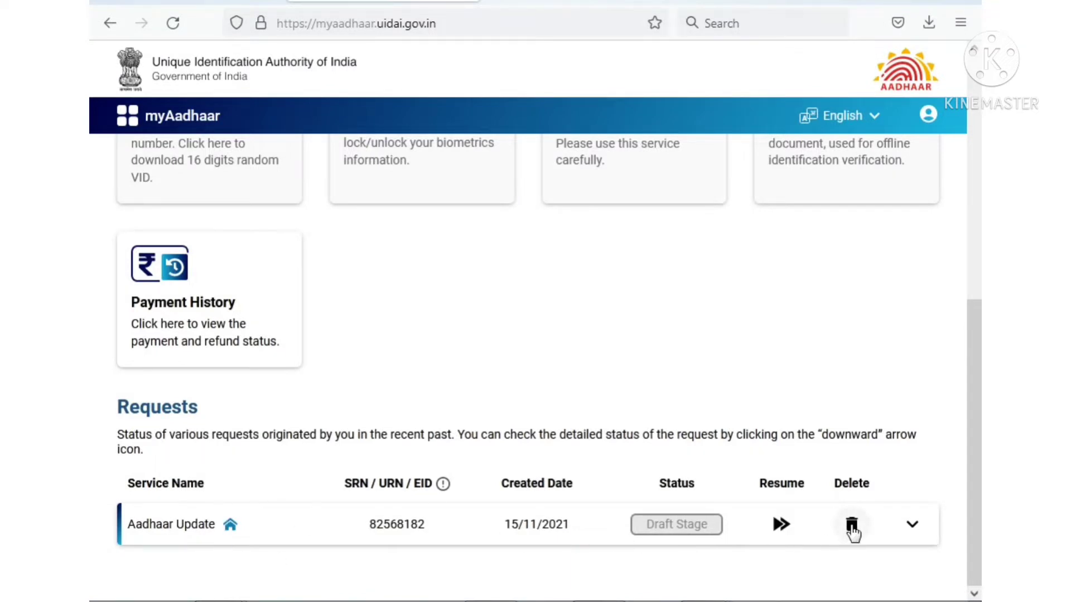
{"action": "left_click", "coordinate": [851, 526]}
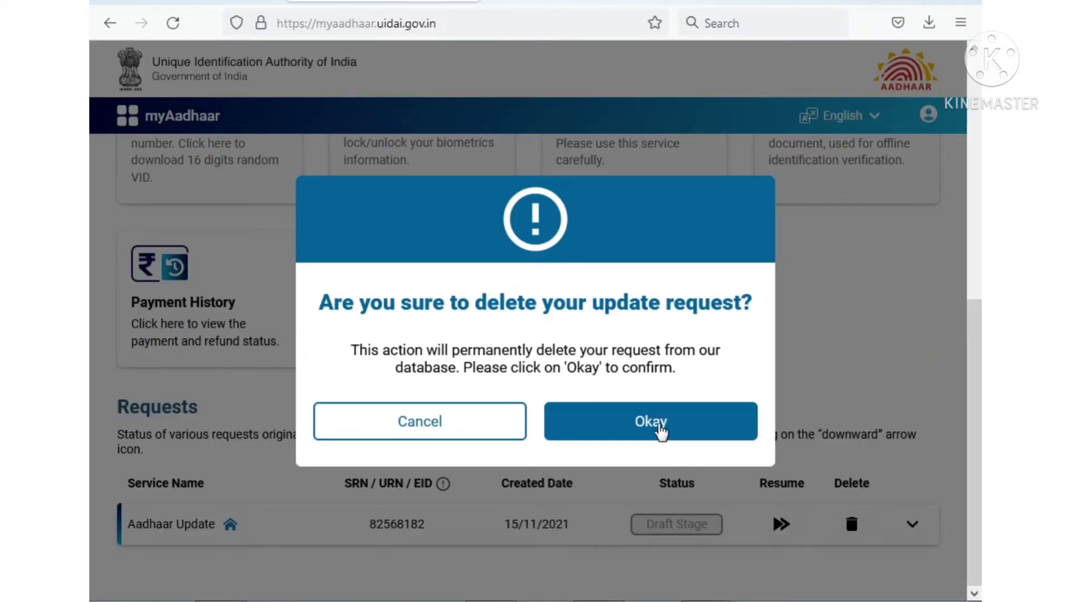
{"action": "left_click", "coordinate": [662, 433]}
{"action": "scroll", "coordinate": [647, 435], "scroll_direction": "up", "scroll_amount": 7}
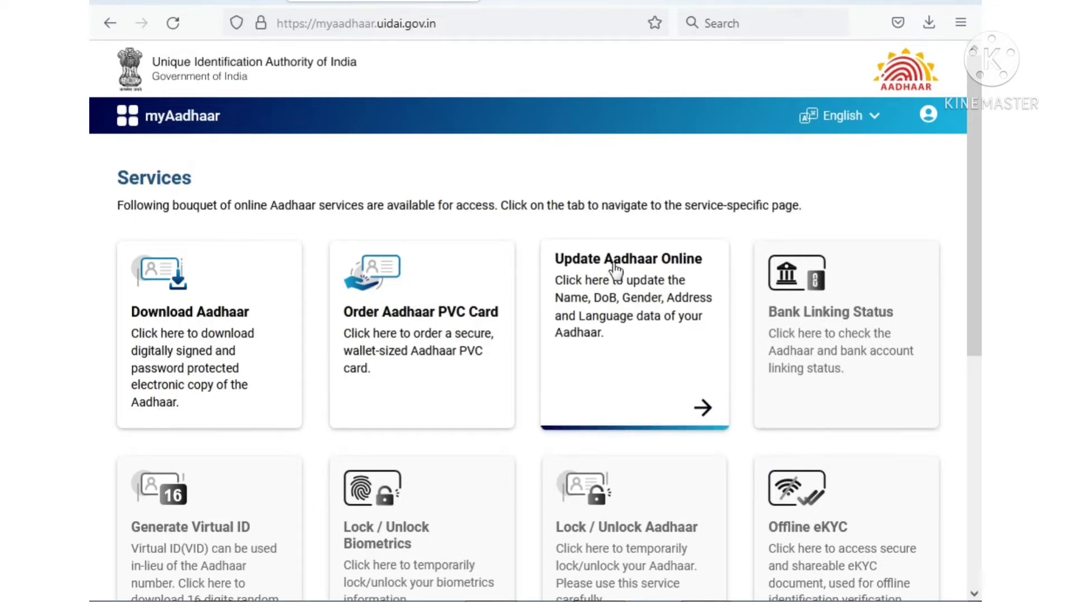
- Open Update Aadhaar Online, read How it Works, and choose Proceed To Update Aadhaar
{"action": "left_click", "coordinate": [615, 269]}
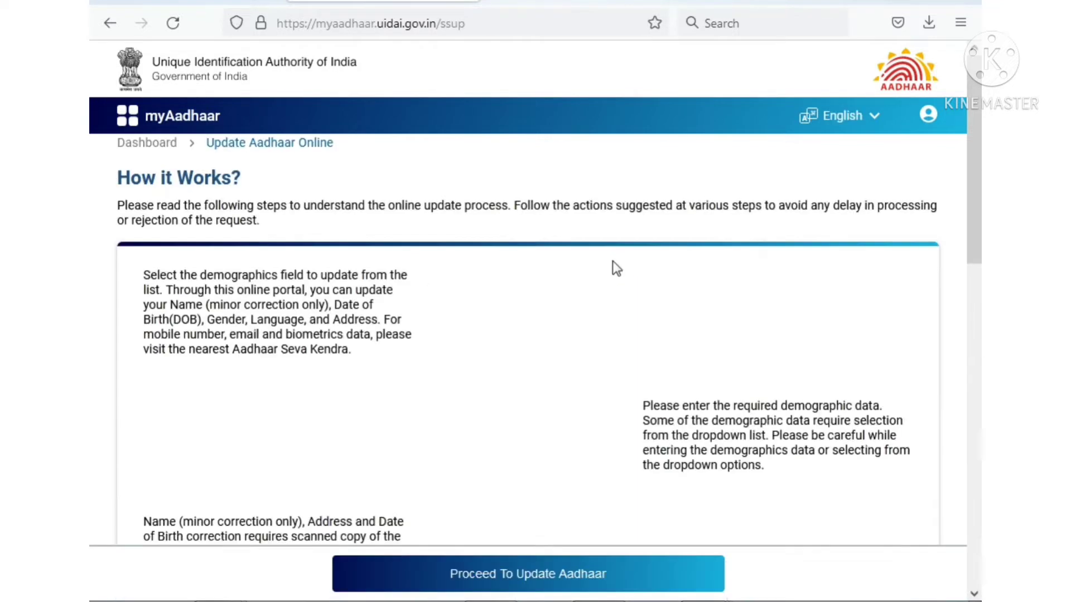
{"action": "scroll", "coordinate": [606, 355], "scroll_direction": "down", "scroll_amount": 6}
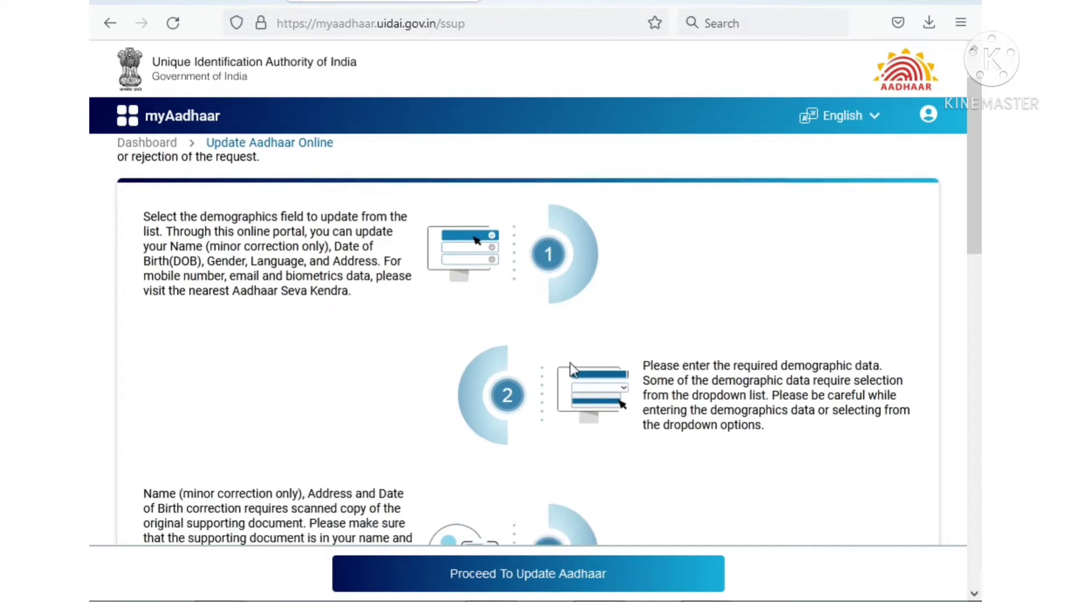
{"action": "scroll", "coordinate": [634, 376], "scroll_direction": "down", "scroll_amount": 6}
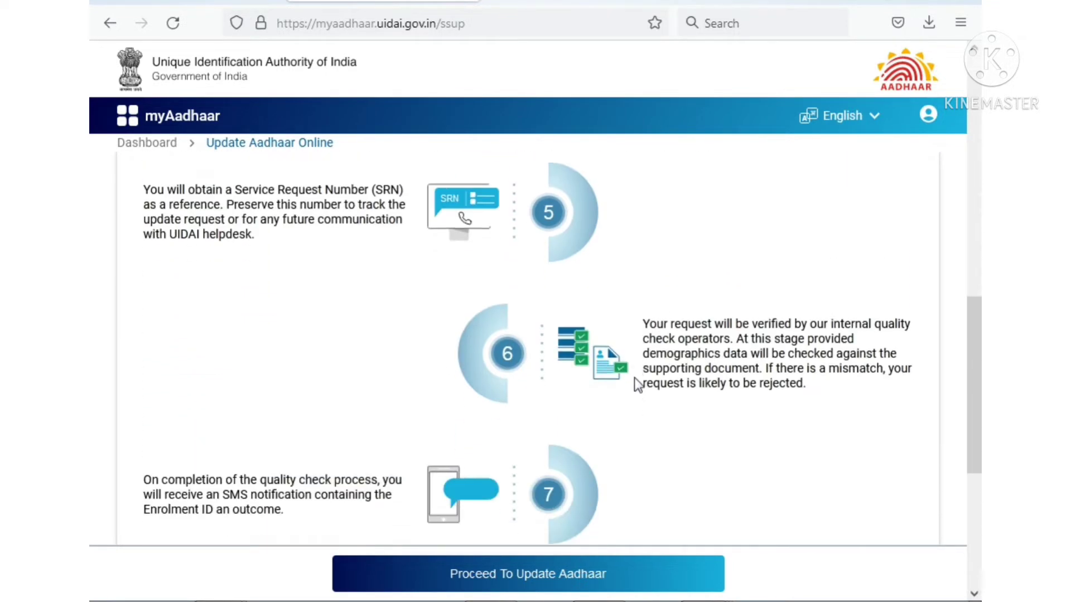
{"action": "scroll", "coordinate": [509, 382], "scroll_direction": "up", "scroll_amount": 6}
{"action": "scroll", "coordinate": [680, 392], "scroll_direction": "up", "scroll_amount": 2}
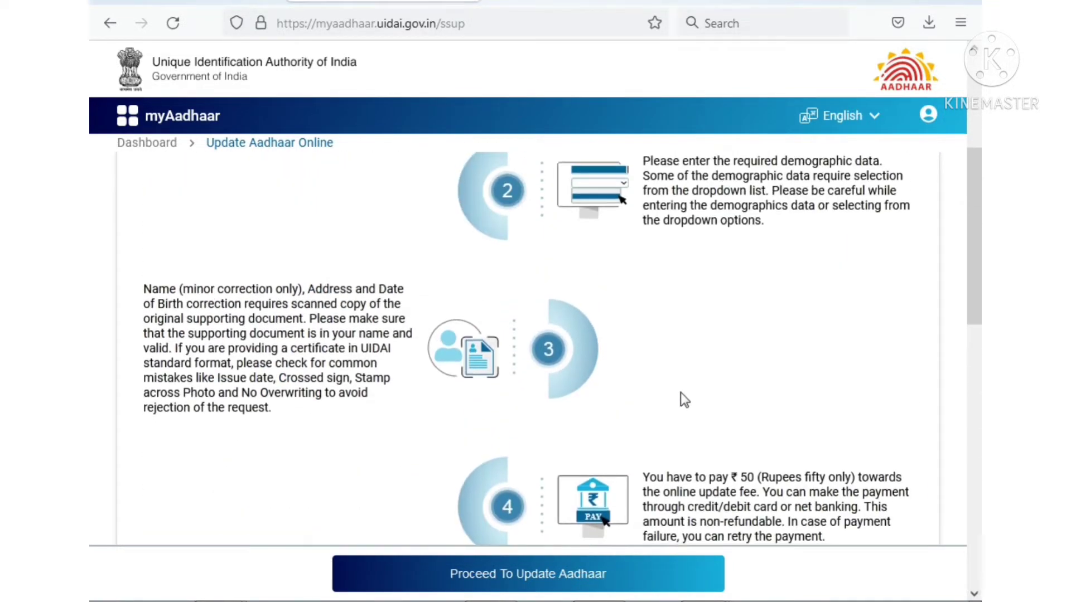
{"action": "scroll", "coordinate": [681, 393], "scroll_direction": "down", "scroll_amount": 6}
{"action": "scroll", "coordinate": [679, 392], "scroll_direction": "up", "scroll_amount": 5}
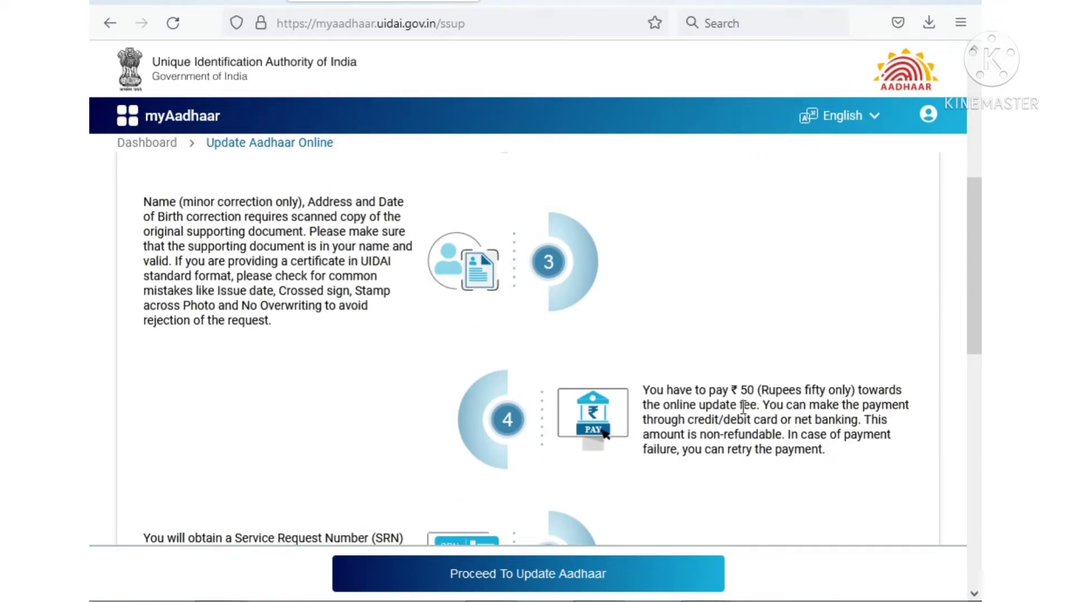
{"action": "scroll", "coordinate": [793, 420], "scroll_direction": "down", "scroll_amount": 5}
{"action": "scroll", "coordinate": [785, 404], "scroll_direction": "down", "scroll_amount": 3}
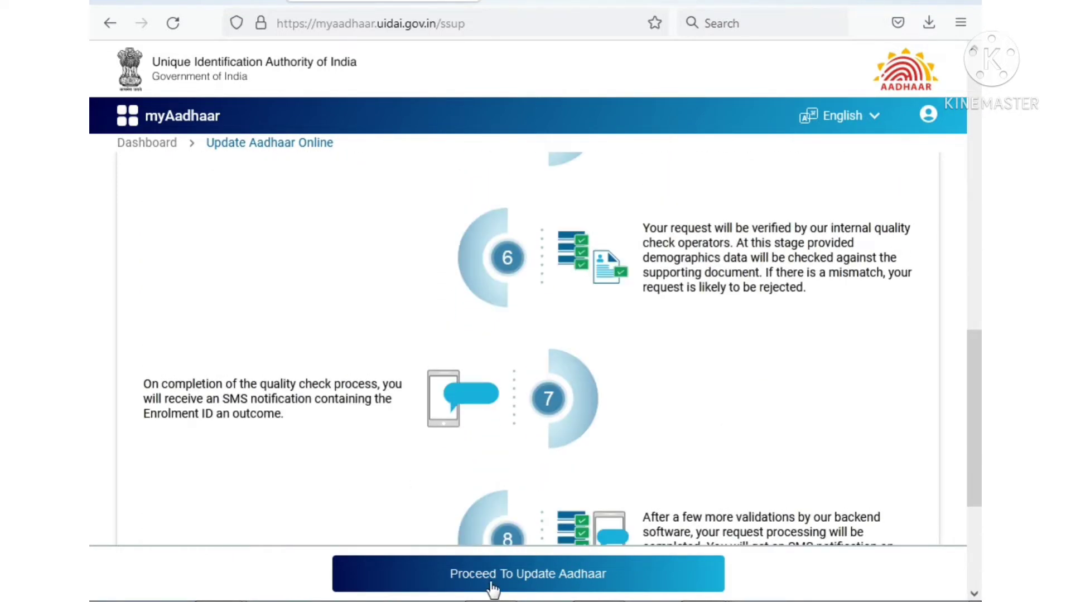
{"action": "left_click", "coordinate": [573, 583]}
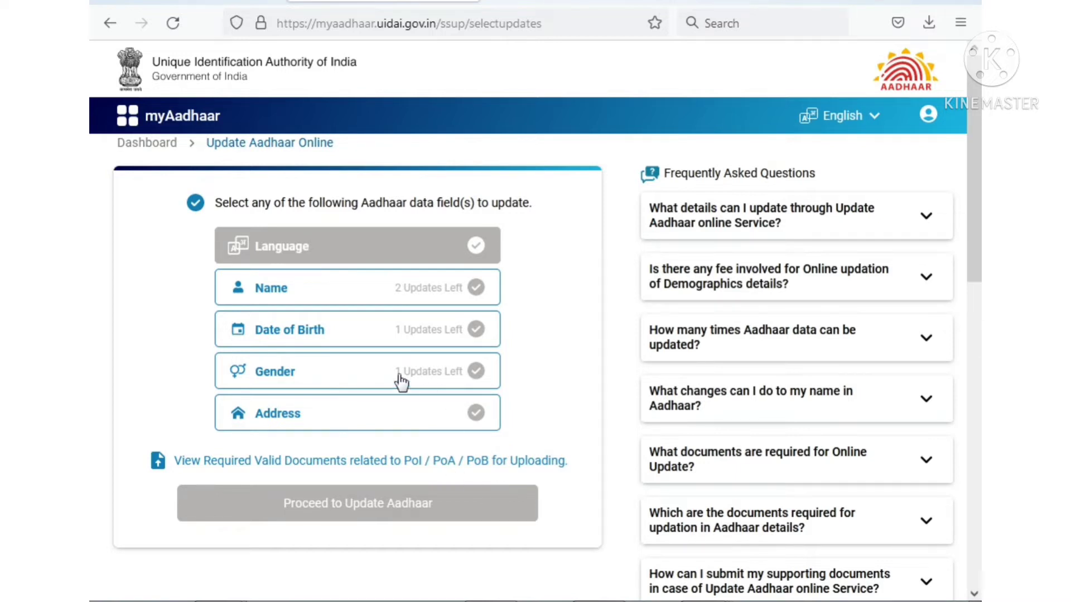
- Select only Address (Name and Date of Birth left unticked) and proceed to update
{"action": "left_click", "coordinate": [478, 417]}
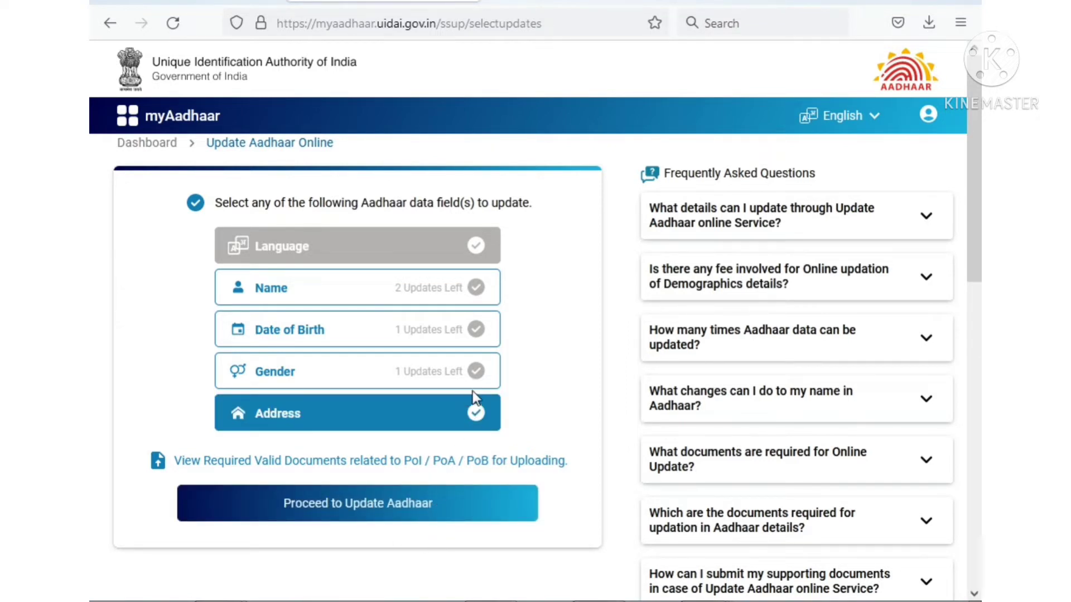
{"action": "left_click", "coordinate": [475, 334]}
{"action": "left_click", "coordinate": [482, 298]}
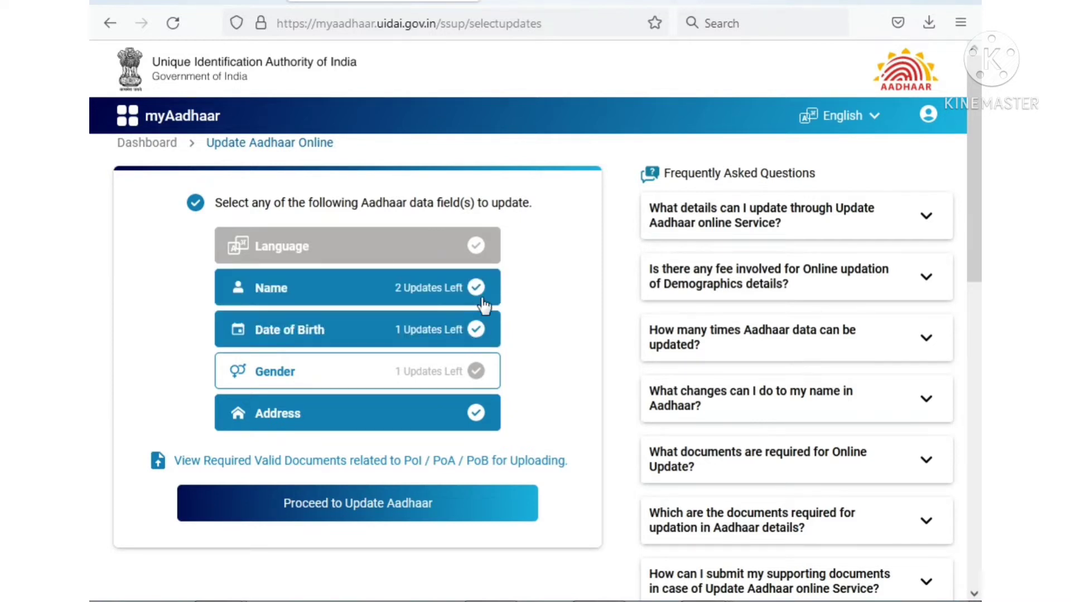
{"action": "left_click", "coordinate": [479, 333]}
{"action": "left_click", "coordinate": [479, 294]}
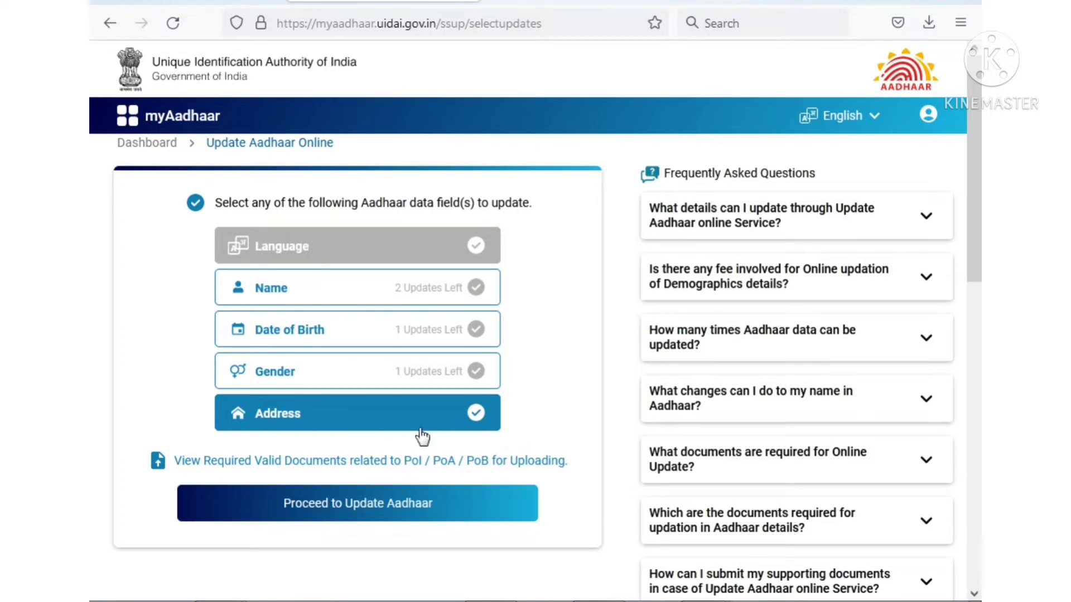
{"action": "left_click", "coordinate": [362, 509]}
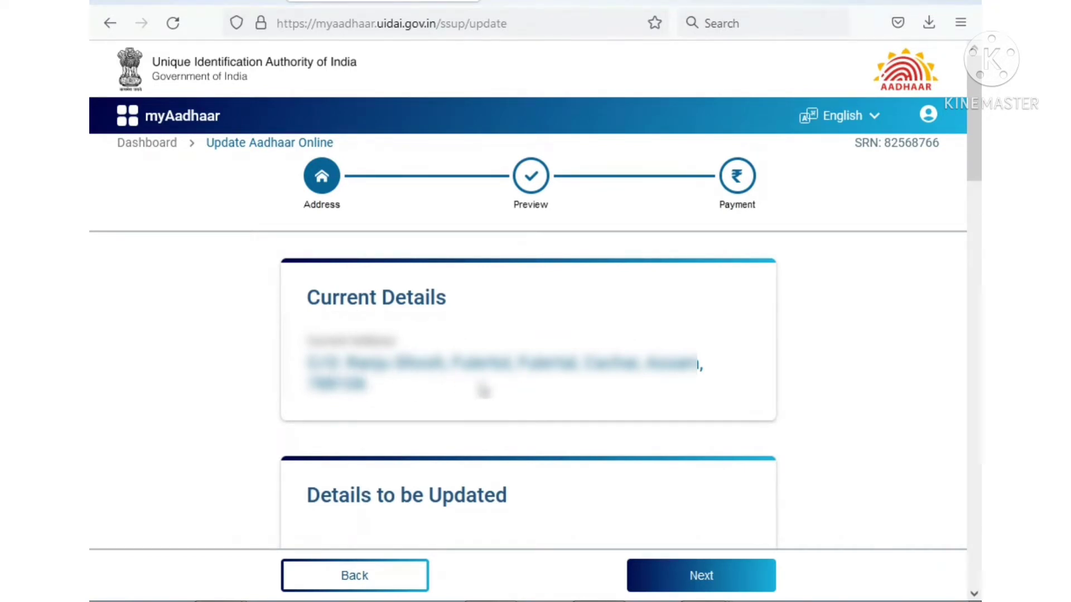
- Enter the new address's Care of name, house number and street name
{"action": "scroll", "coordinate": [376, 404], "scroll_direction": "down", "scroll_amount": 3}
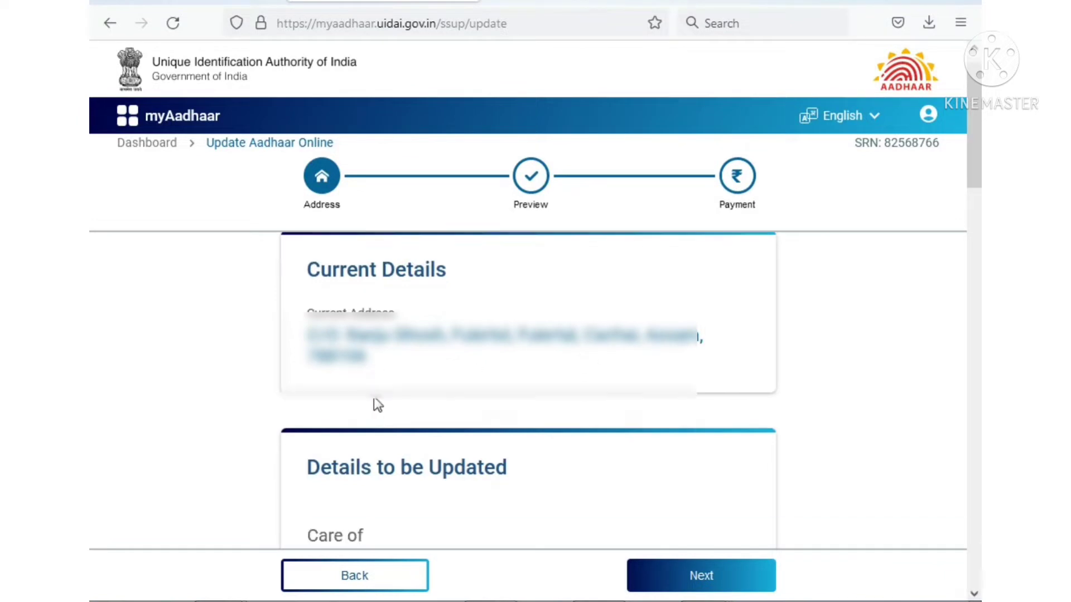
{"action": "scroll", "coordinate": [397, 391], "scroll_direction": "up", "scroll_amount": 3}
{"action": "scroll", "coordinate": [395, 393], "scroll_direction": "down", "scroll_amount": 2}
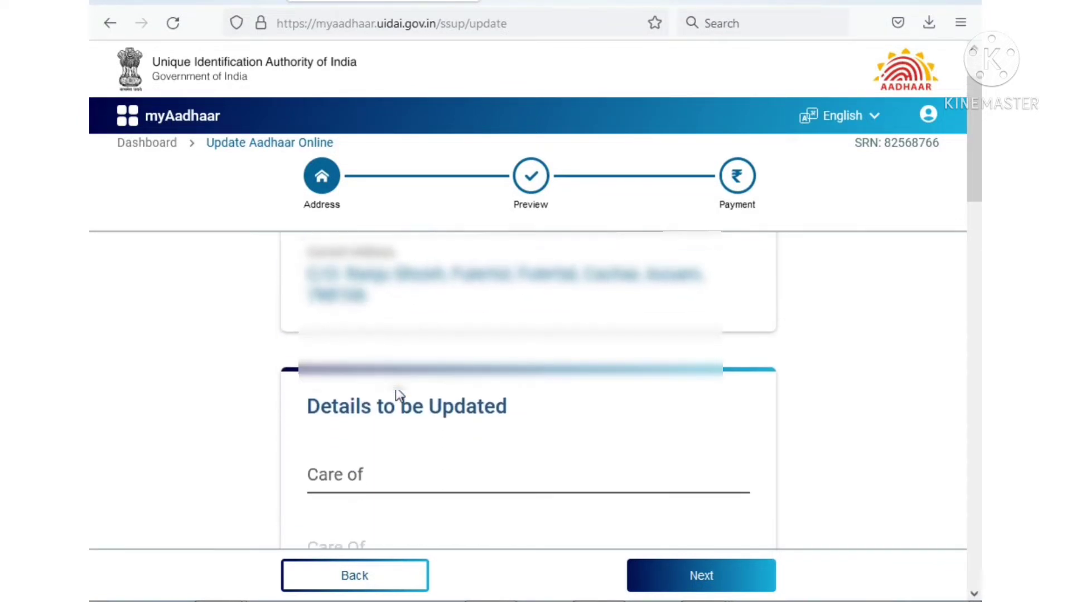
{"action": "left_click", "coordinate": [404, 475]}
{"action": "scroll", "coordinate": [411, 468], "scroll_direction": "down", "scroll_amount": 2}
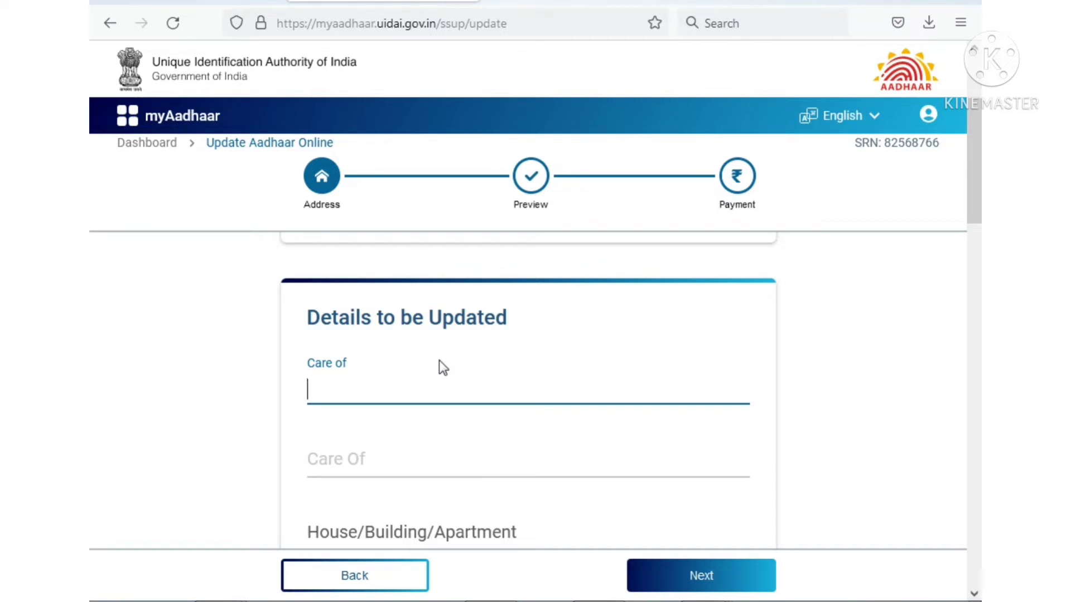
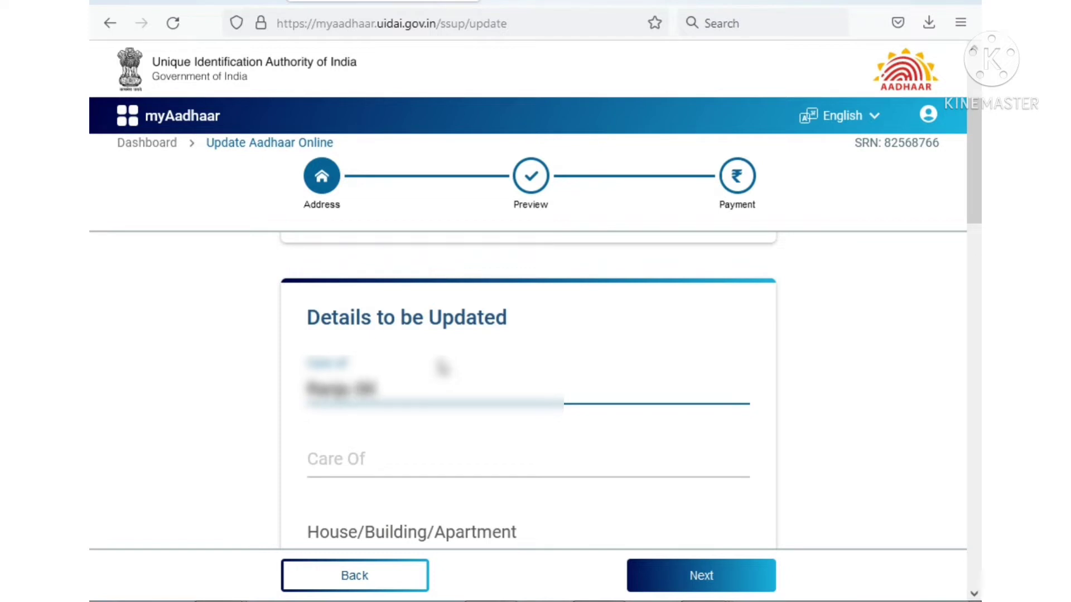
{"action": "scroll", "coordinate": [441, 380], "scroll_direction": "down", "scroll_amount": 5}
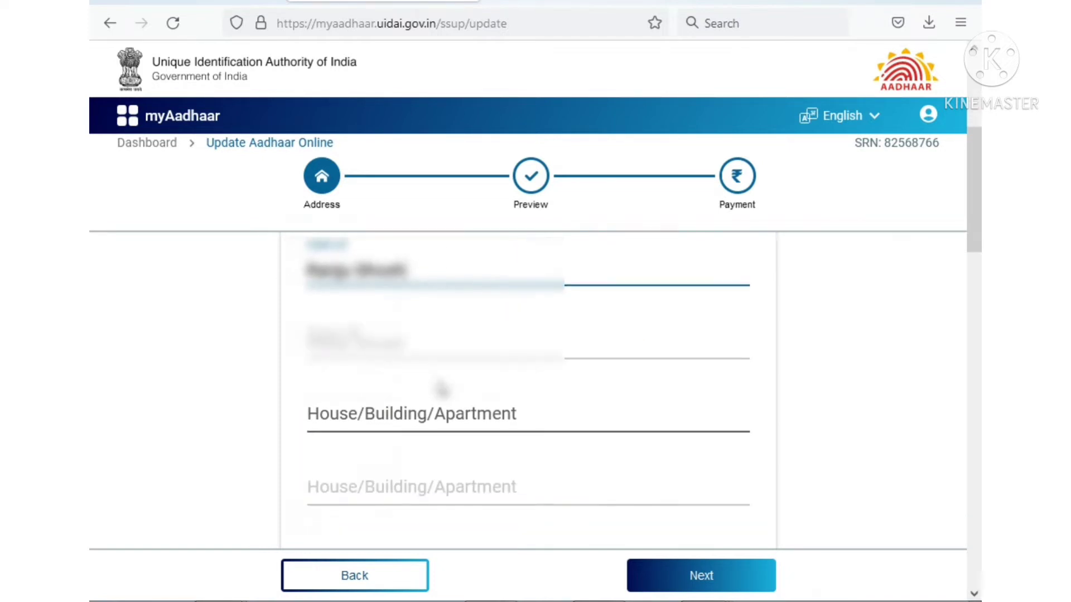
{"action": "left_click", "coordinate": [407, 279]}
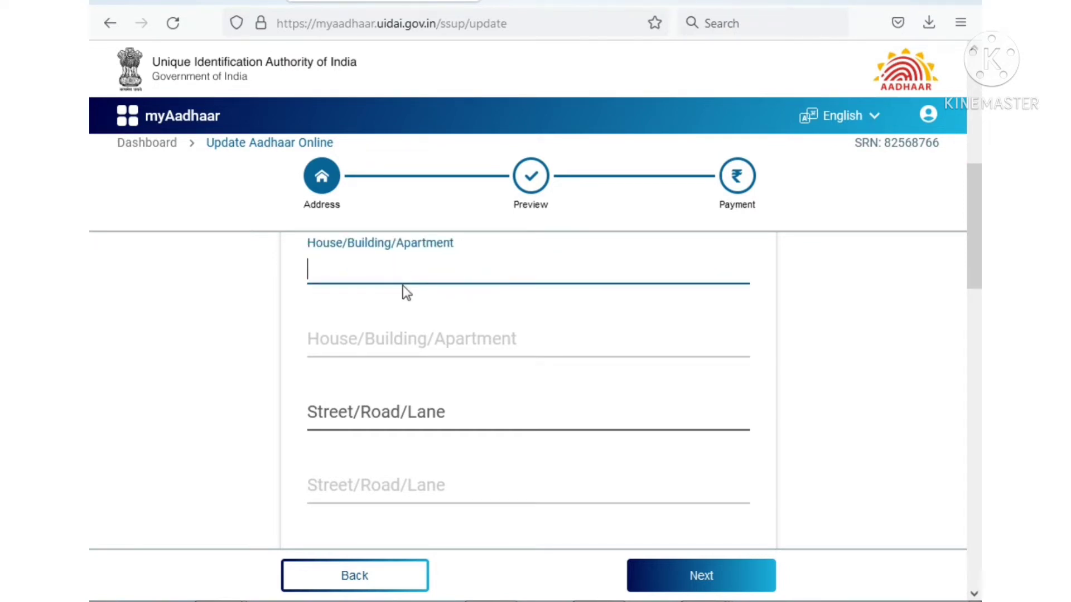
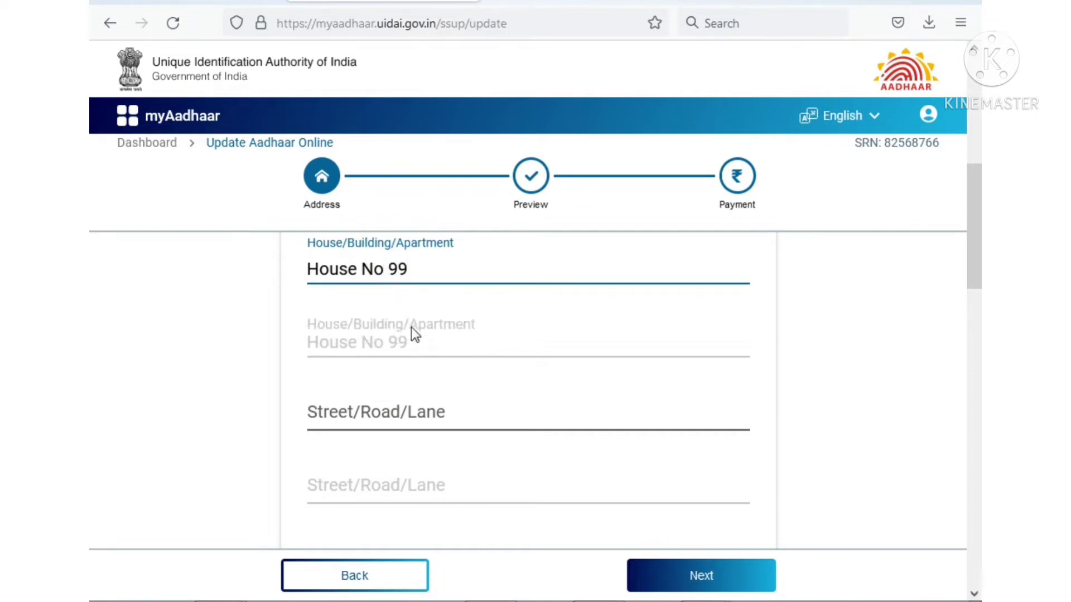
{"action": "scroll", "coordinate": [410, 327], "scroll_direction": "down", "scroll_amount": 2}
{"action": "left_click", "coordinate": [411, 324]}
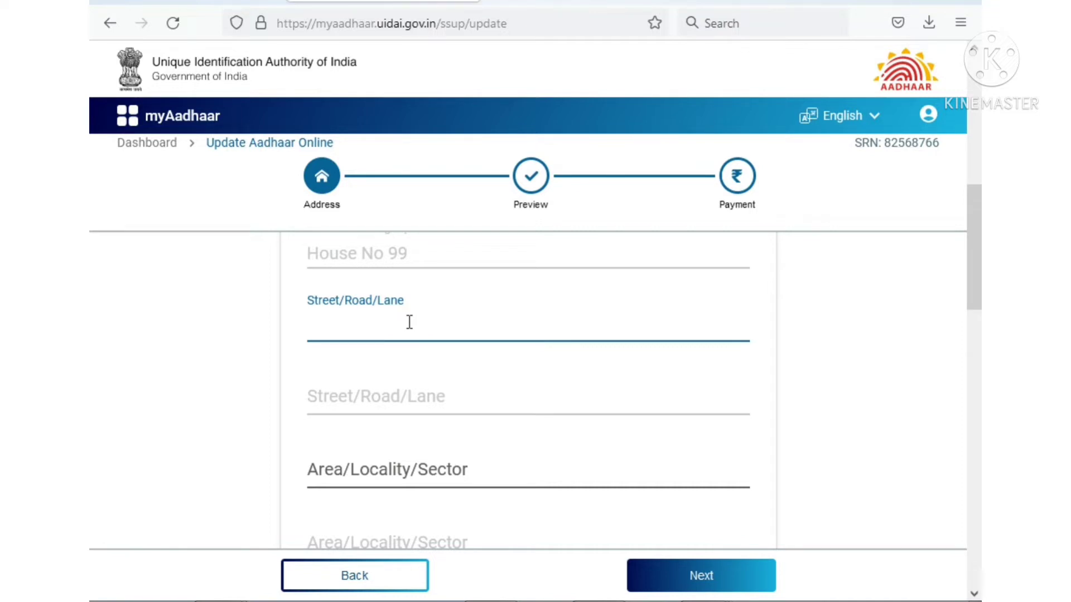
{"action": "type", "text": "R"}
{"action": "key", "text": "BackSpace"}
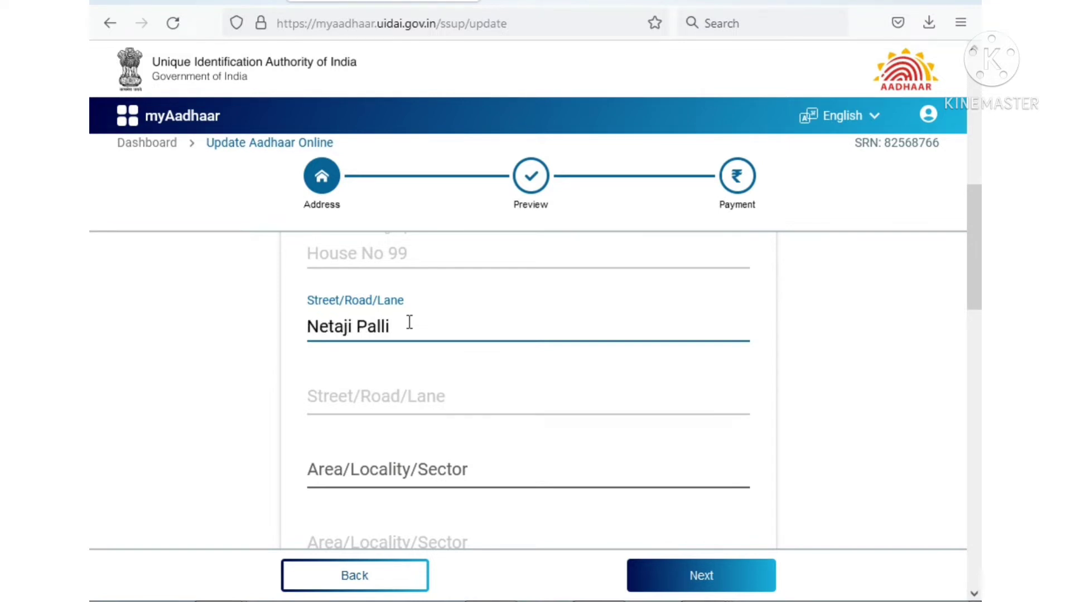
- Fill in the new address's area/locality and landmark fields
{"action": "scroll", "coordinate": [415, 345], "scroll_direction": "down", "scroll_amount": 3}
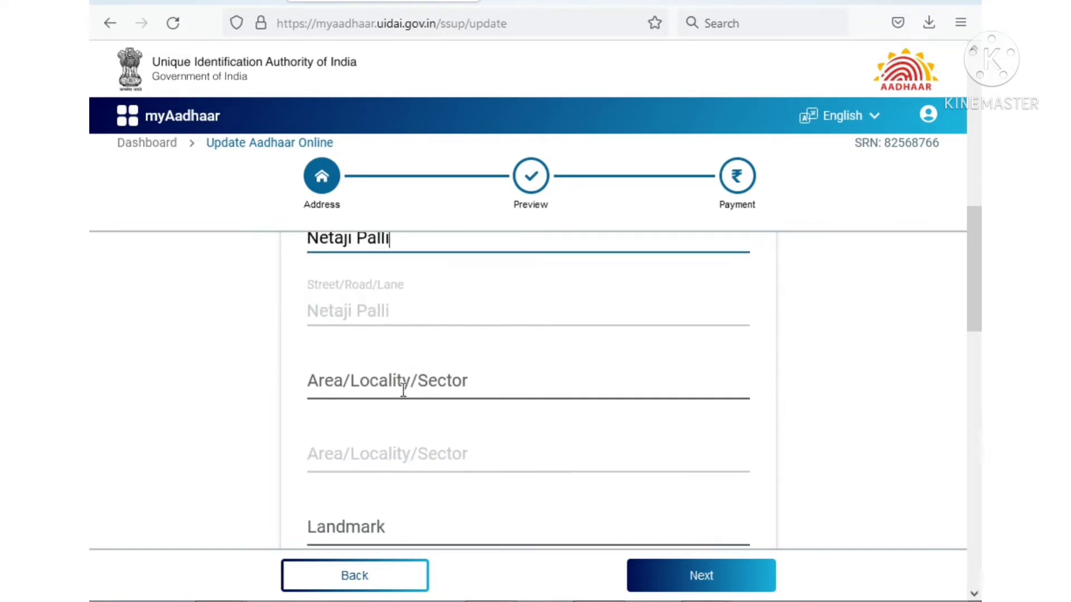
{"action": "left_click", "coordinate": [392, 385]}
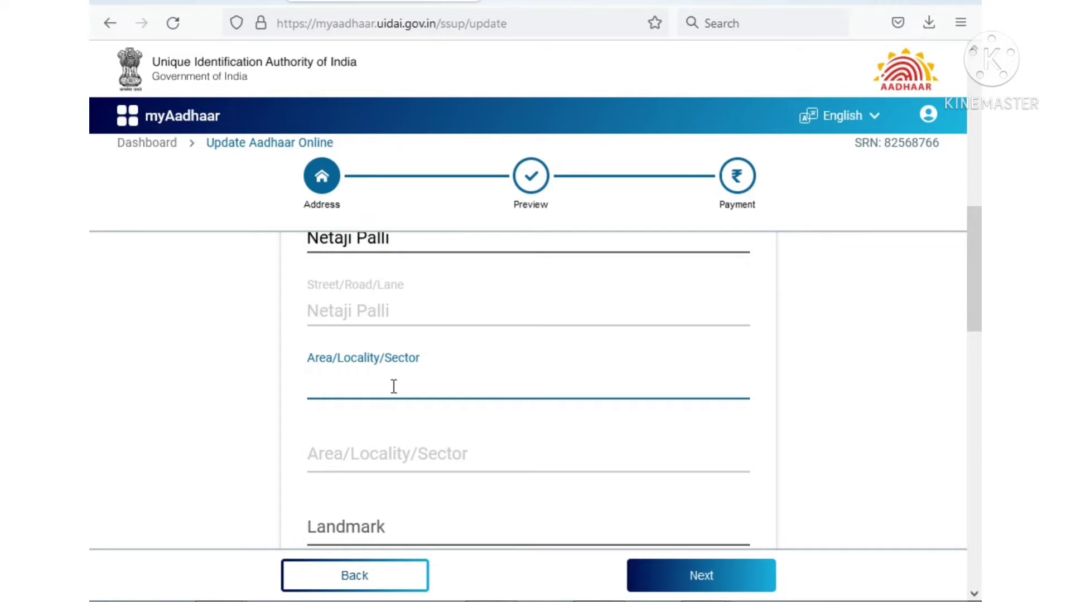
{"action": "scroll", "coordinate": [394, 390], "scroll_direction": "down", "scroll_amount": 3}
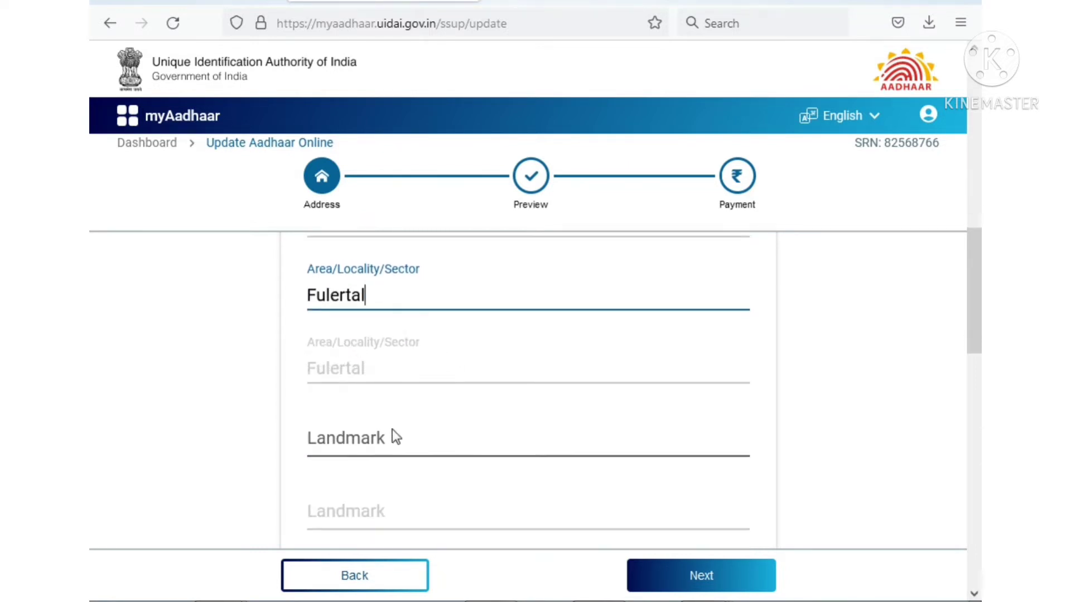
{"action": "left_click", "coordinate": [393, 434]}
{"action": "scroll", "coordinate": [394, 432], "scroll_direction": "down", "scroll_amount": 1}
{"action": "scroll", "coordinate": [395, 433], "scroll_direction": "down", "scroll_amount": 1}
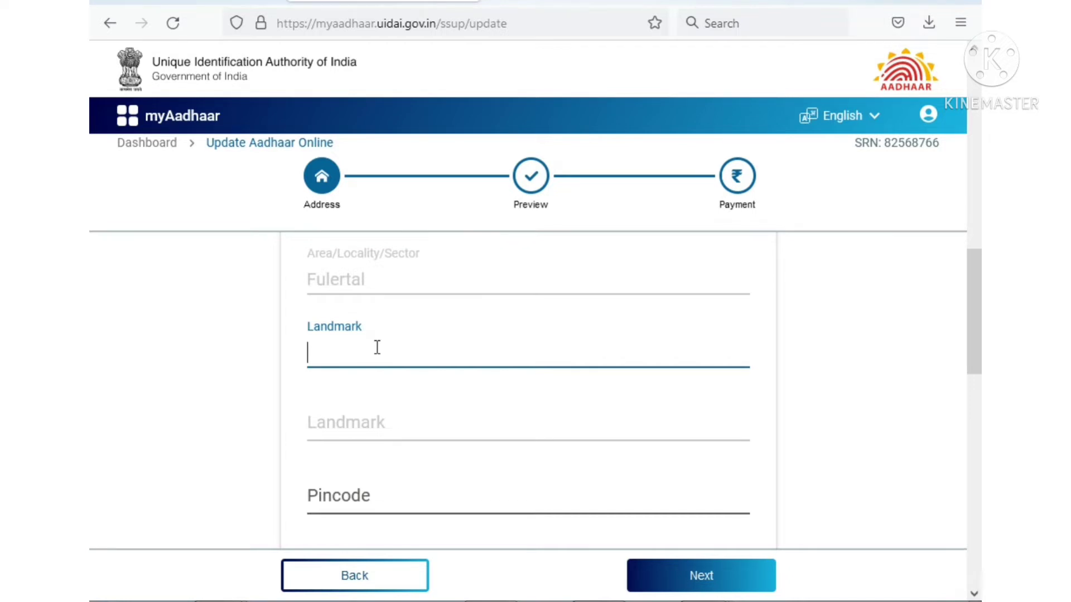
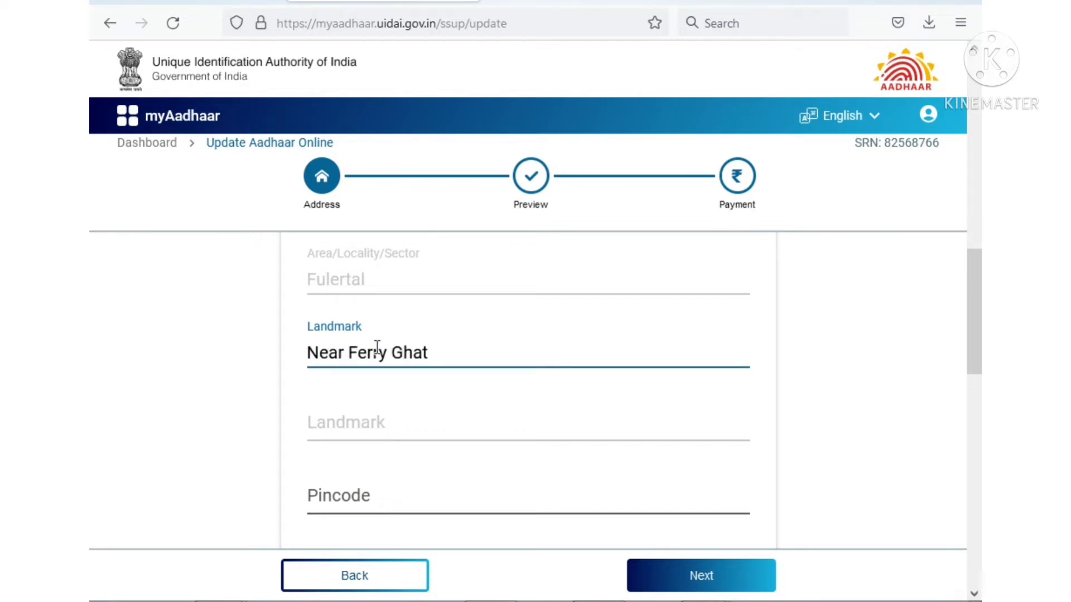
{"action": "scroll", "coordinate": [334, 338], "scroll_direction": "down", "scroll_amount": 2}
{"action": "scroll", "coordinate": [402, 463], "scroll_direction": "down", "scroll_amount": 2}
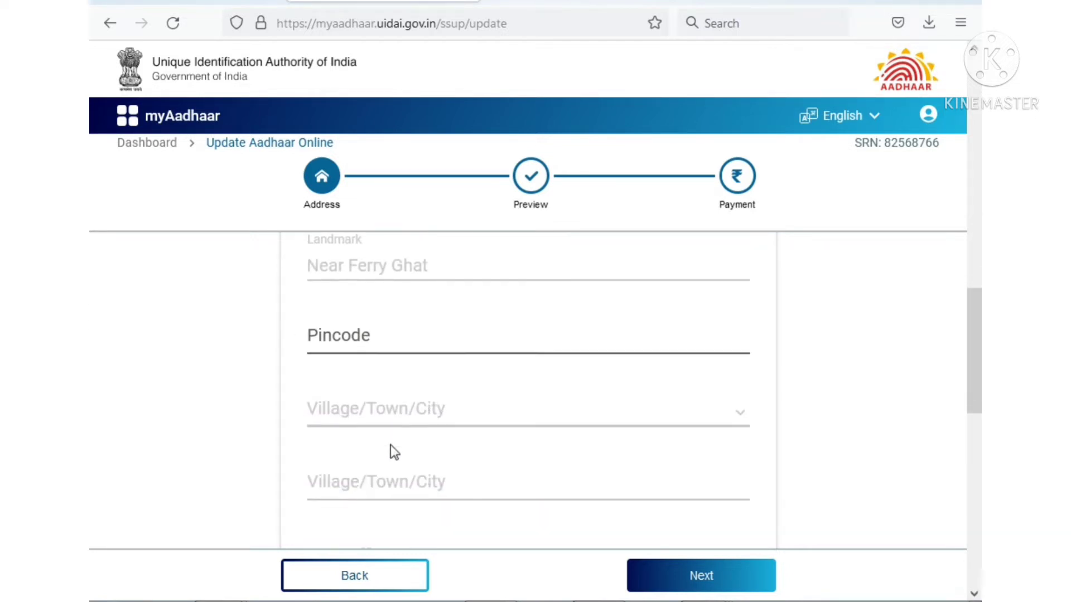
- Enter the address pincode and pick the village from the list, auto-filling post office, district and state
{"action": "left_click", "coordinate": [358, 322]}
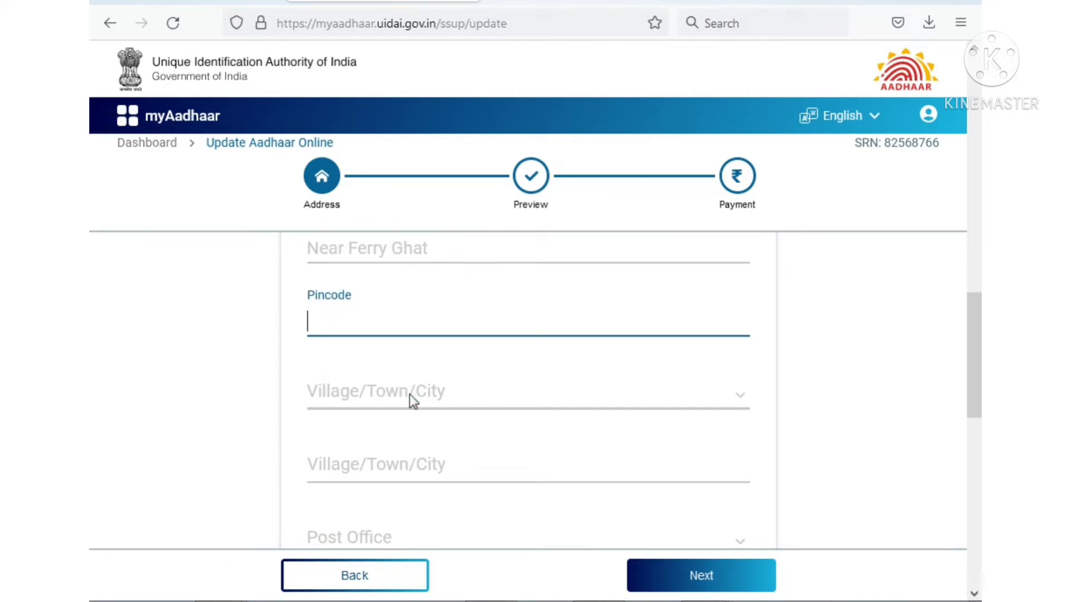
{"action": "scroll", "coordinate": [404, 391], "scroll_direction": "down", "scroll_amount": 2}
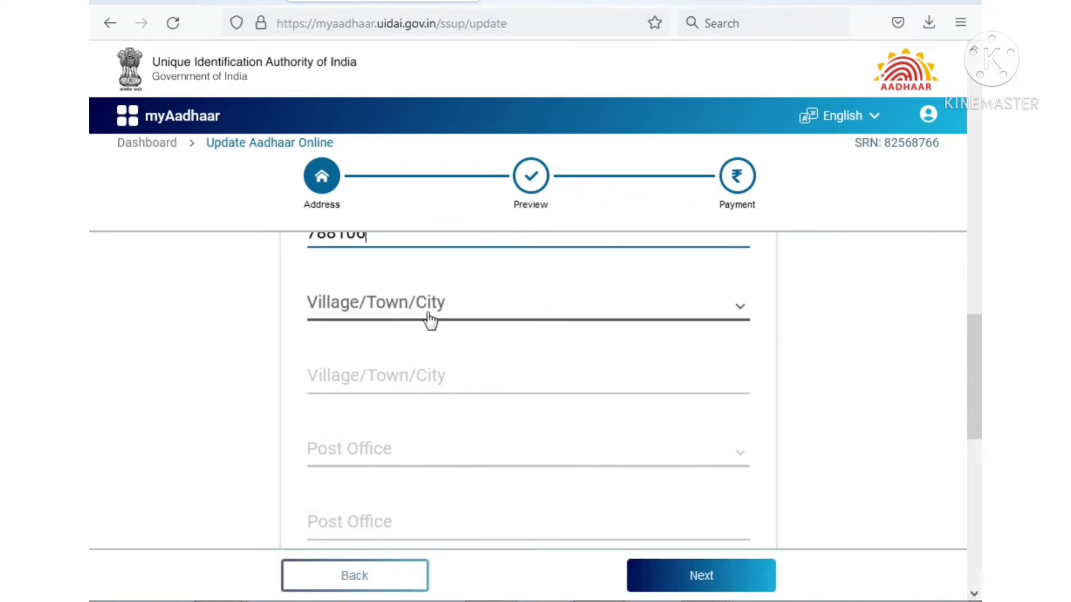
{"action": "left_click", "coordinate": [428, 318]}
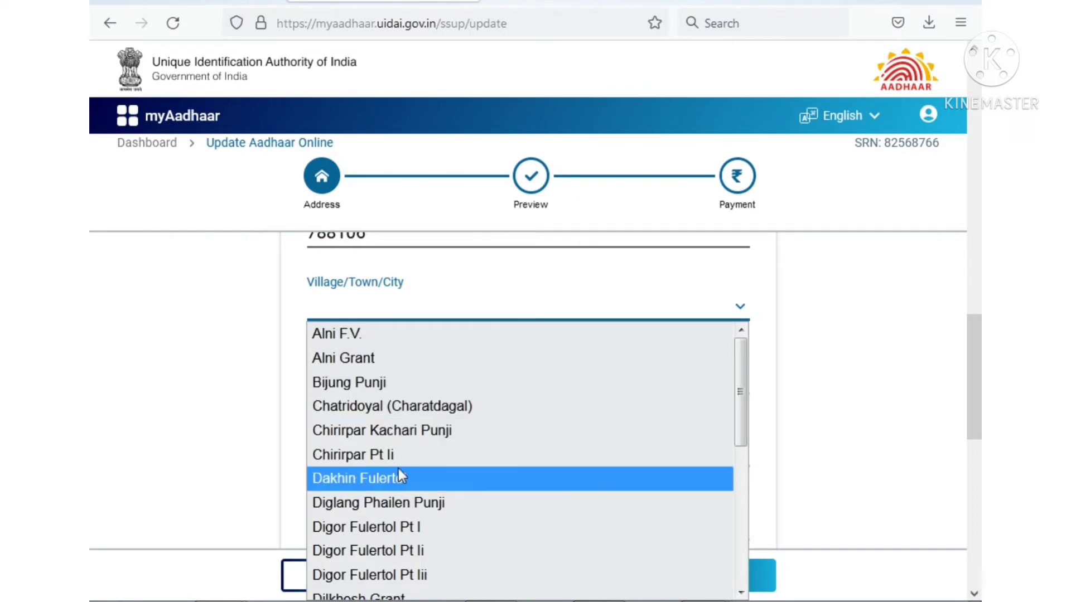
{"action": "scroll", "coordinate": [398, 471], "scroll_direction": "down", "scroll_amount": 2}
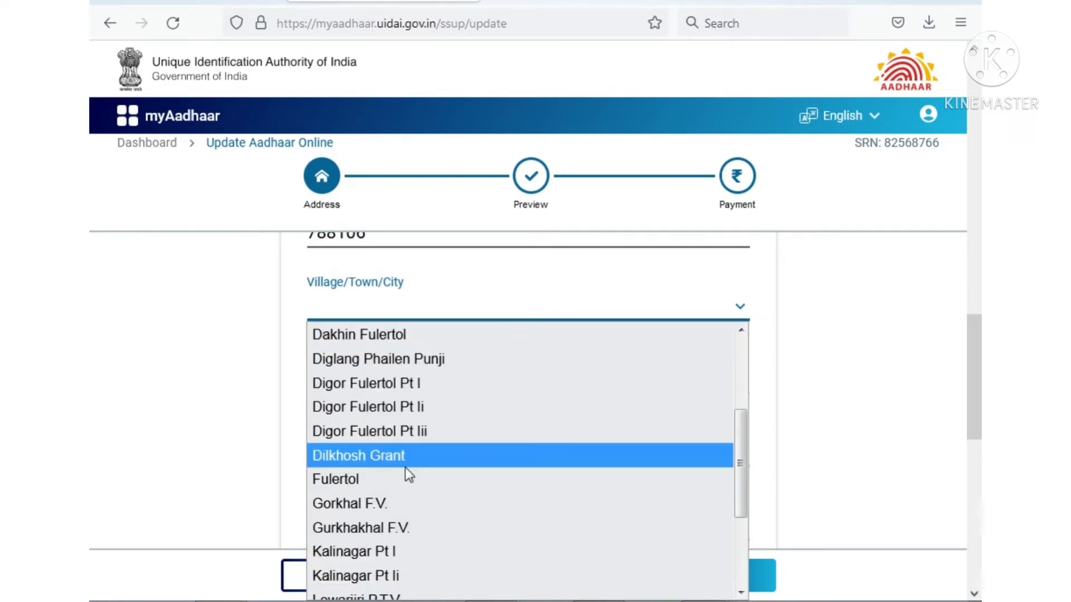
{"action": "left_click", "coordinate": [393, 386]}
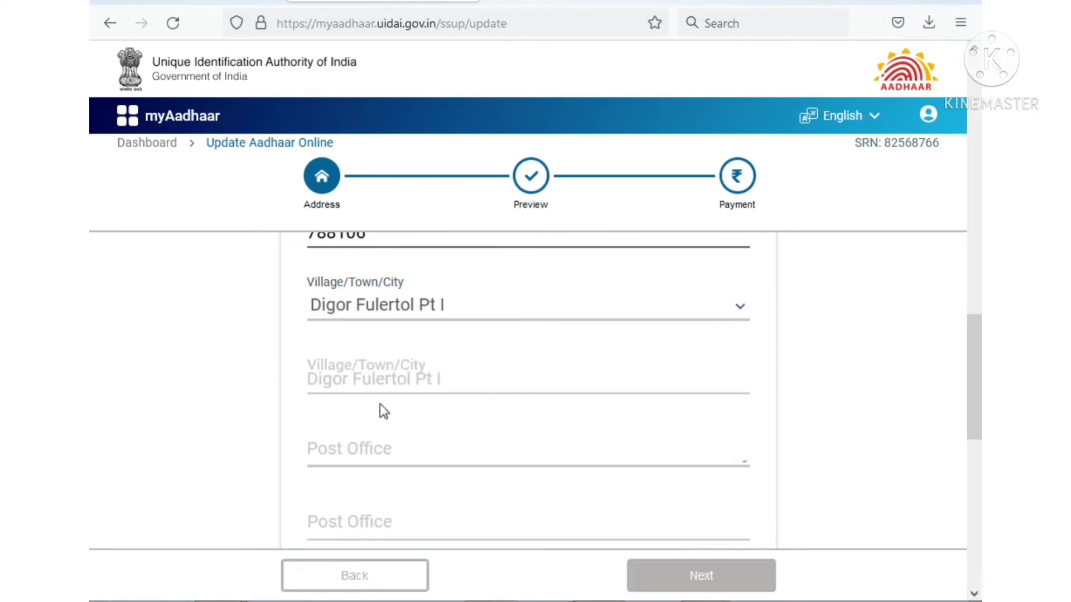
{"action": "scroll", "coordinate": [402, 390], "scroll_direction": "down", "scroll_amount": 1}
{"action": "scroll", "coordinate": [403, 383], "scroll_direction": "down", "scroll_amount": 1}
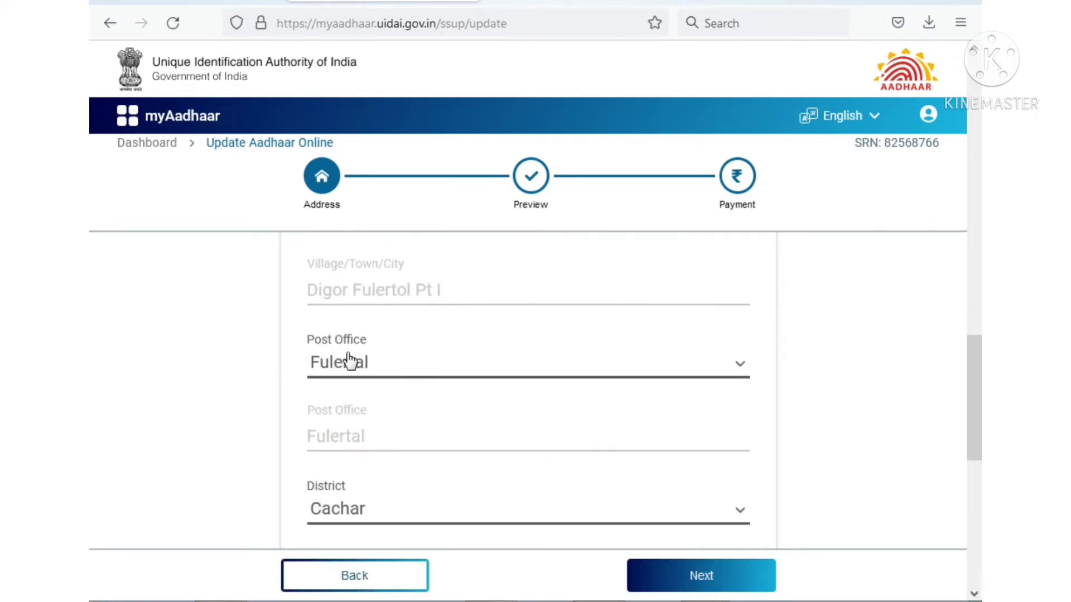
{"action": "scroll", "coordinate": [354, 373], "scroll_direction": "down", "scroll_amount": 2}
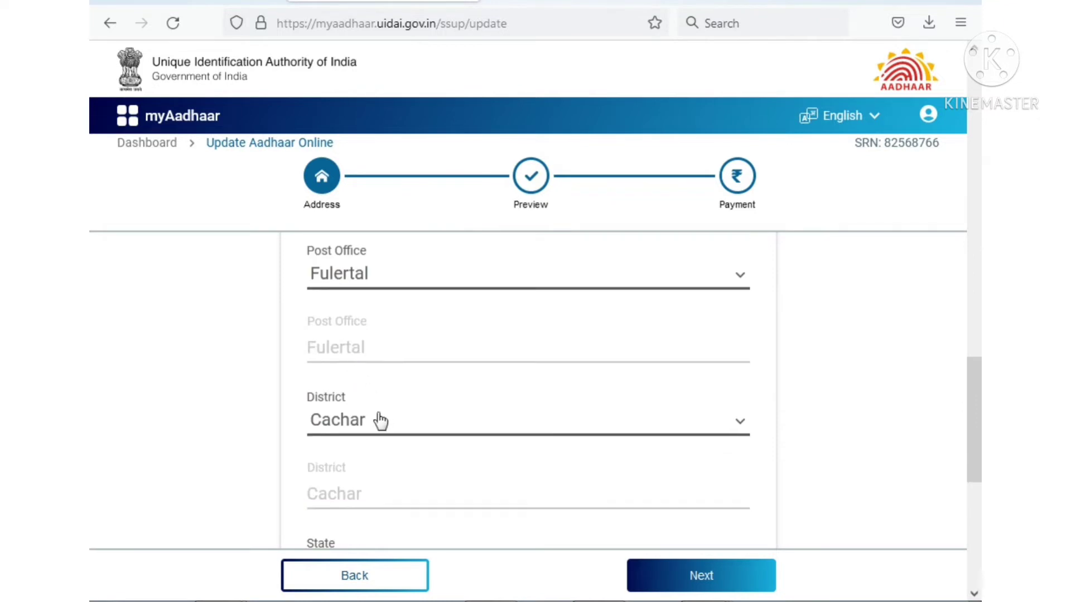
{"action": "scroll", "coordinate": [379, 419], "scroll_direction": "down", "scroll_amount": 5}
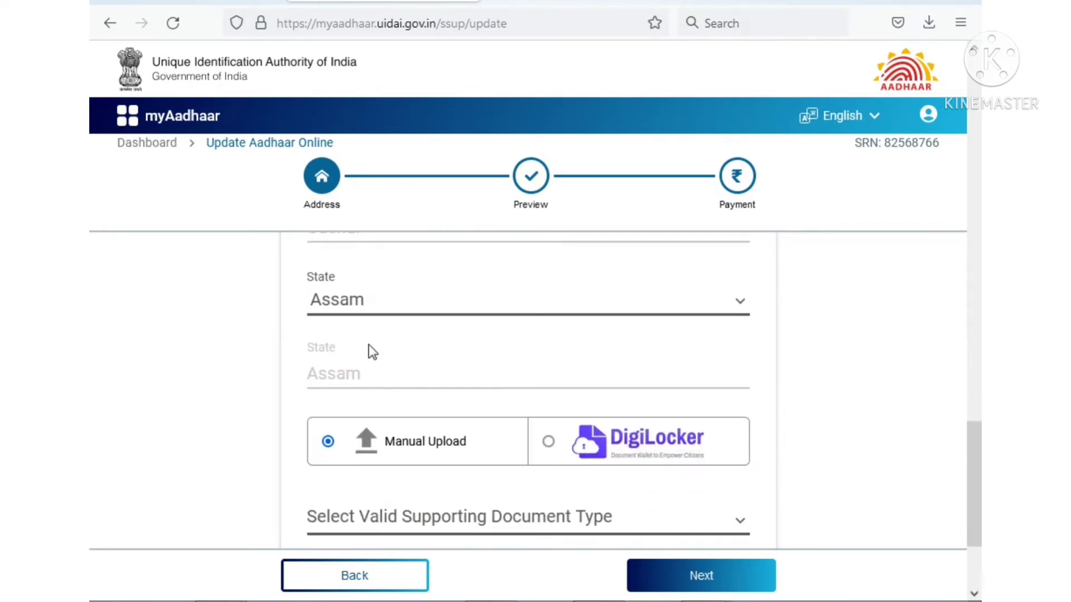
- With Manual Upload, choose Voter Id from the supporting document type dropdown
{"action": "scroll", "coordinate": [365, 390], "scroll_direction": "down", "scroll_amount": 2}
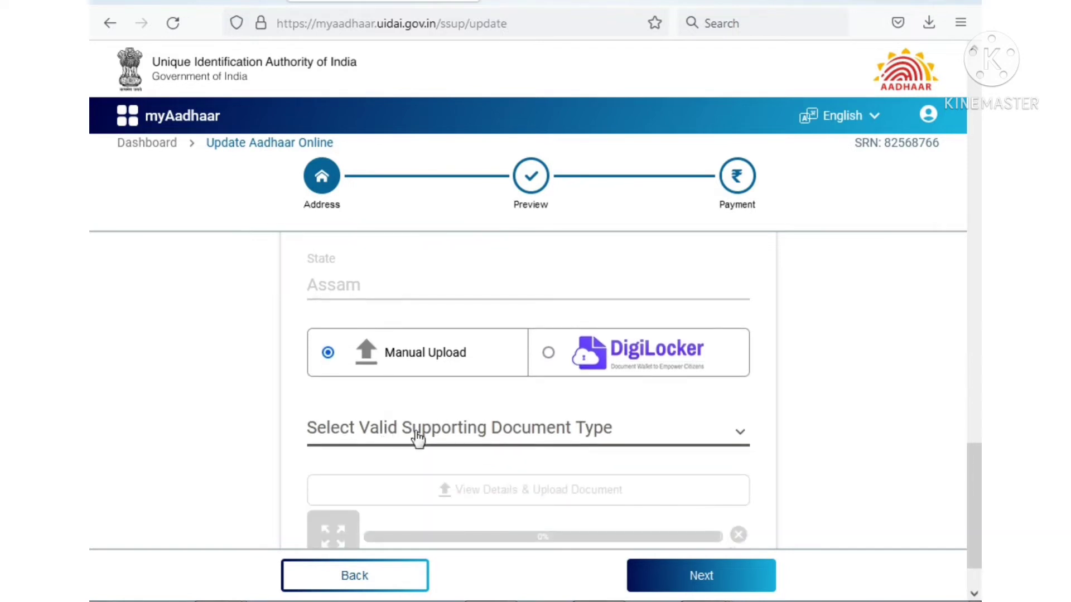
{"action": "scroll", "coordinate": [420, 441], "scroll_direction": "up", "scroll_amount": 1}
{"action": "scroll", "coordinate": [421, 440], "scroll_direction": "up", "scroll_amount": 1}
{"action": "scroll", "coordinate": [432, 465], "scroll_direction": "down", "scroll_amount": 4}
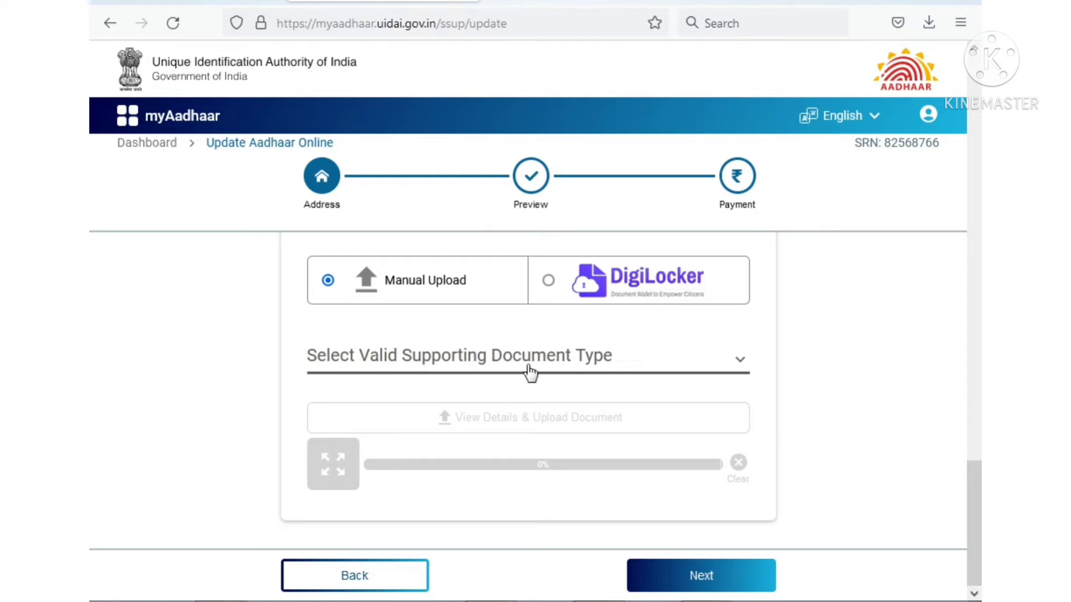
{"action": "left_click", "coordinate": [521, 368]}
{"action": "scroll", "coordinate": [385, 288], "scroll_direction": "down", "scroll_amount": 1}
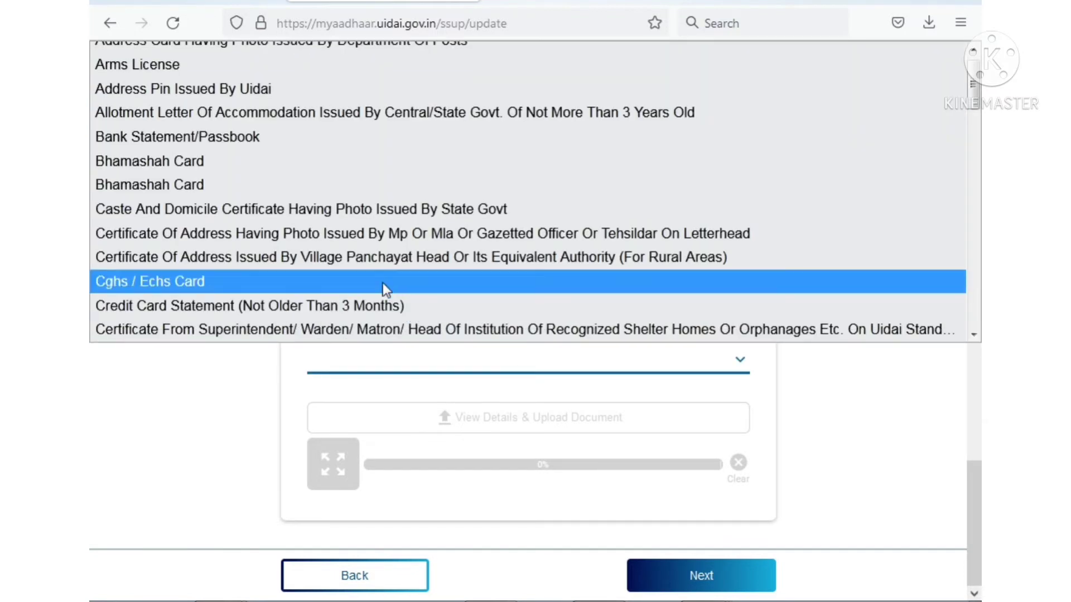
{"action": "scroll", "coordinate": [243, 229], "scroll_direction": "up", "scroll_amount": 1}
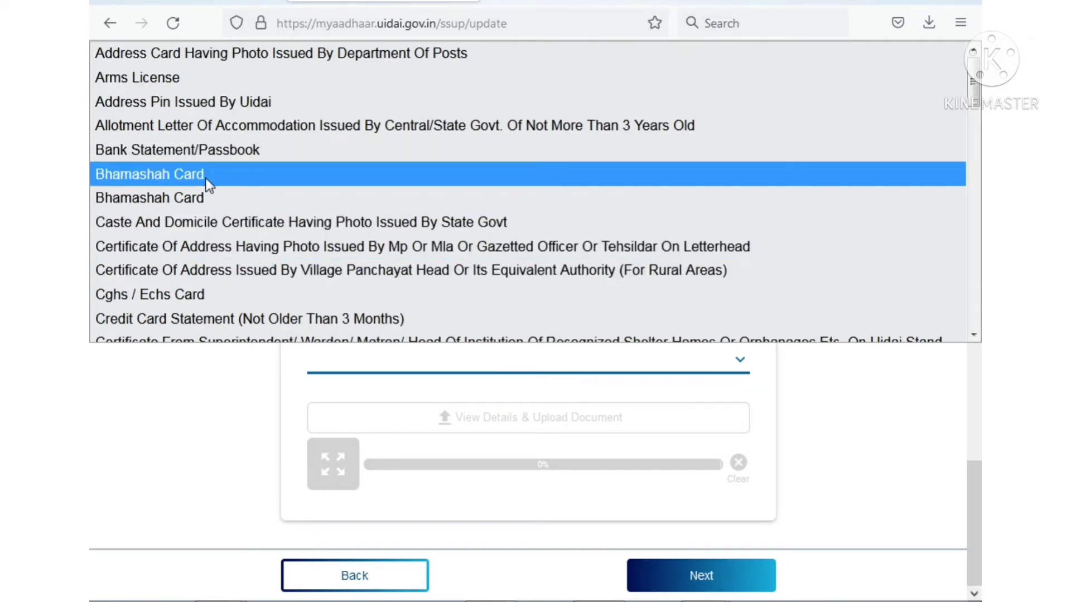
{"action": "scroll", "coordinate": [202, 168], "scroll_direction": "down", "scroll_amount": 2}
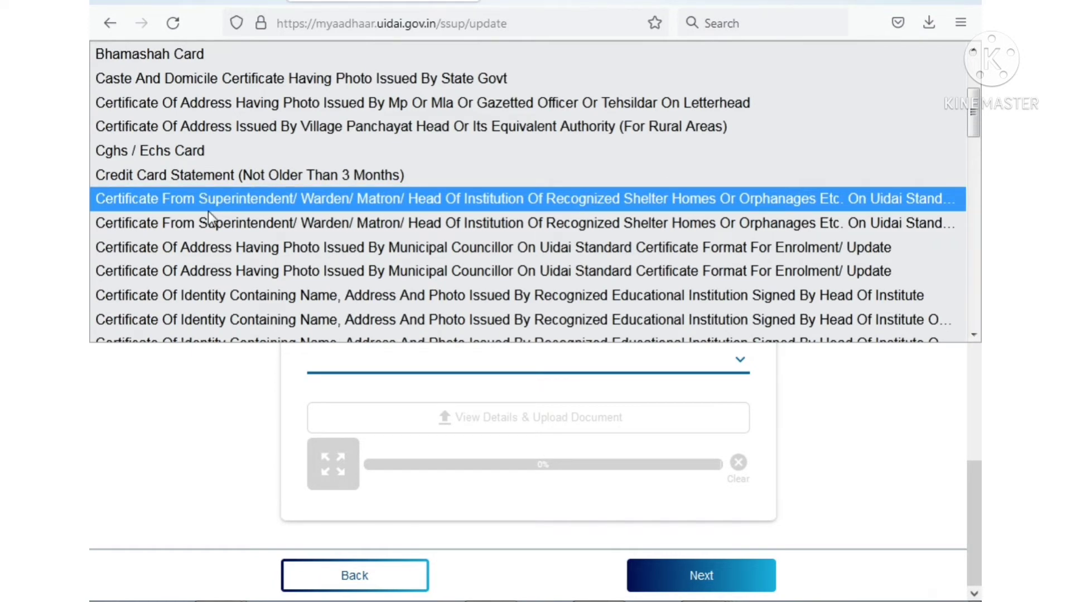
{"action": "scroll", "coordinate": [208, 212], "scroll_direction": "down", "scroll_amount": 8}
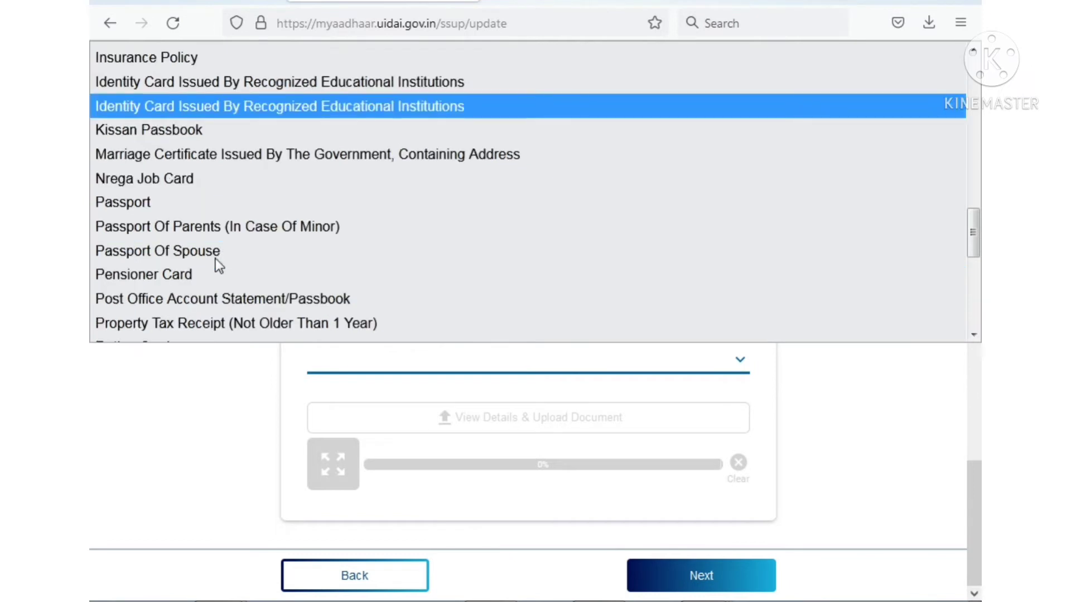
{"action": "scroll", "coordinate": [215, 258], "scroll_direction": "down", "scroll_amount": 2}
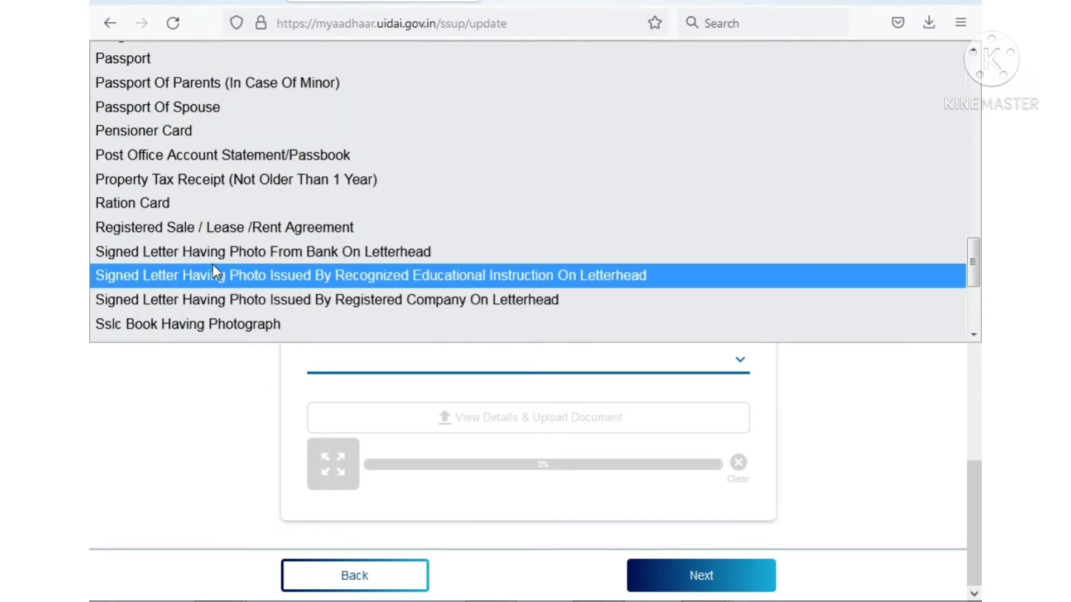
{"action": "scroll", "coordinate": [223, 247], "scroll_direction": "down", "scroll_amount": 3}
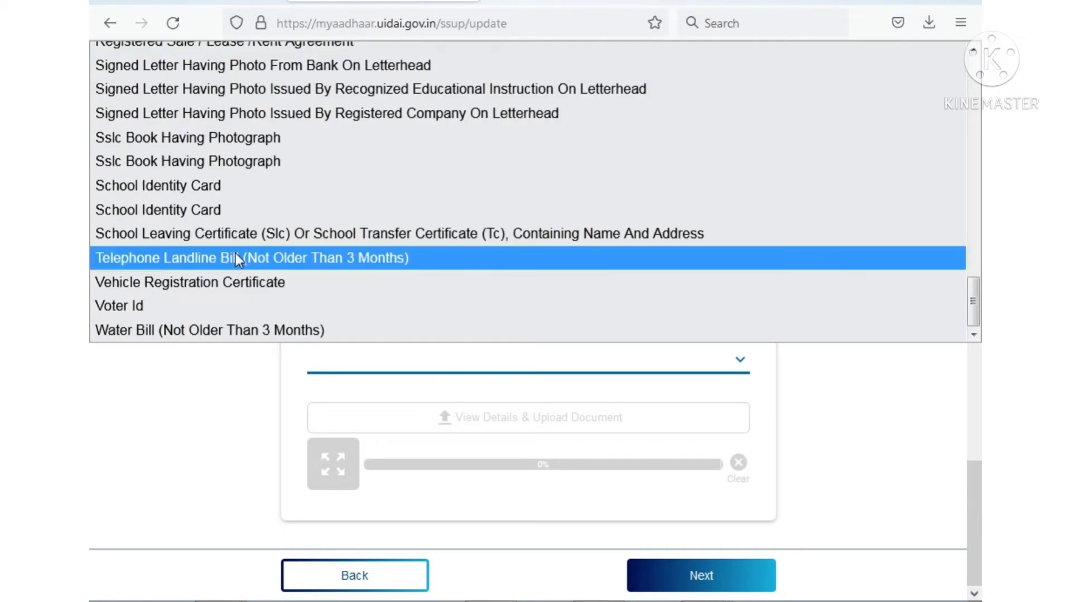
{"action": "left_click", "coordinate": [198, 307]}
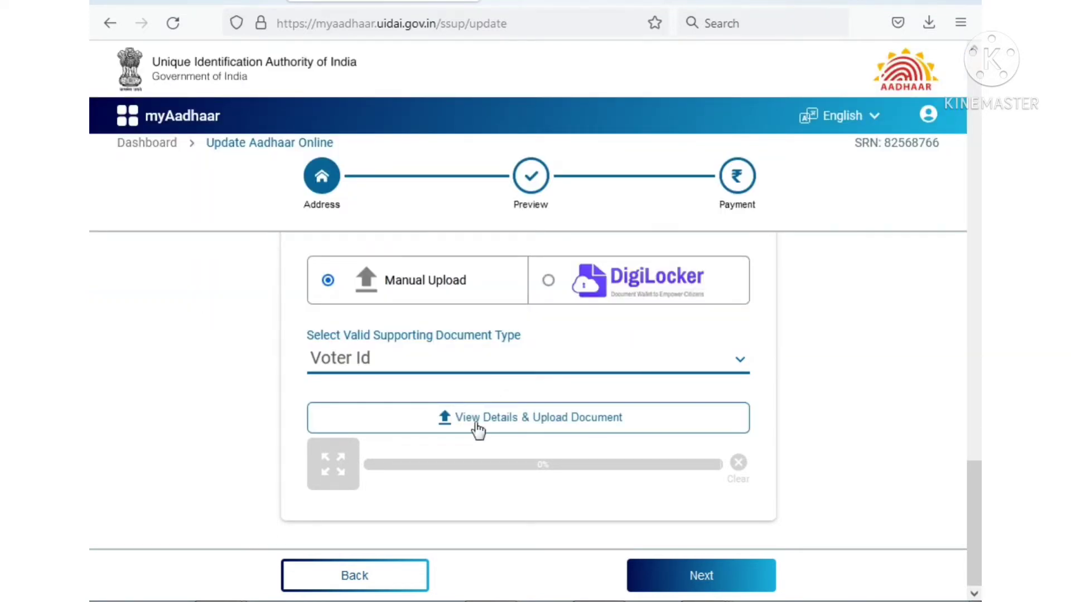
- Upload main.jpg as the Voter Id proof and let it reach 100%
{"action": "left_click", "coordinate": [545, 425]}
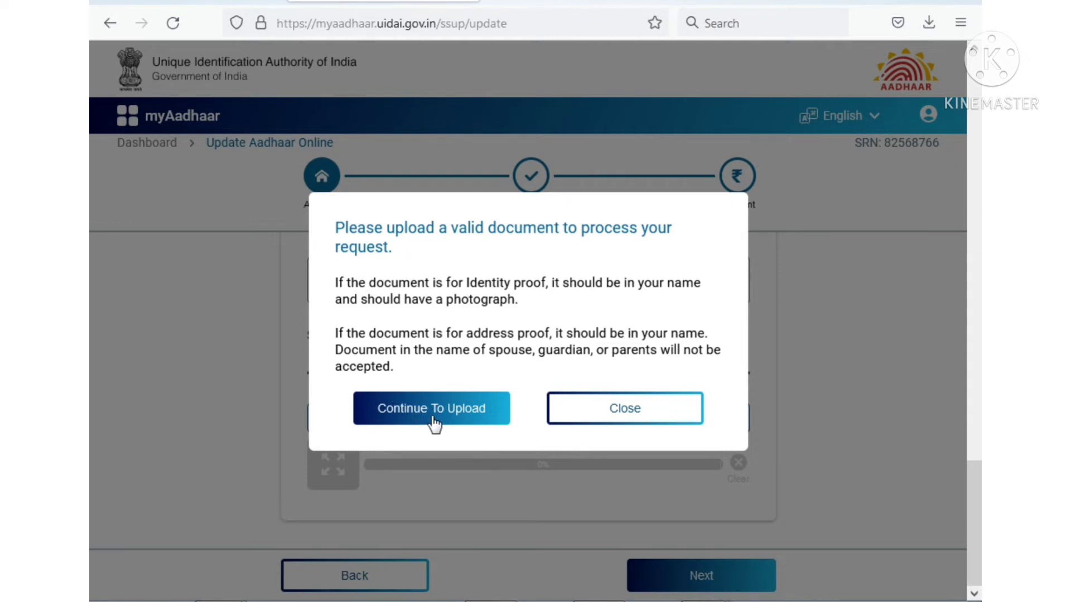
{"action": "left_click", "coordinate": [453, 414]}
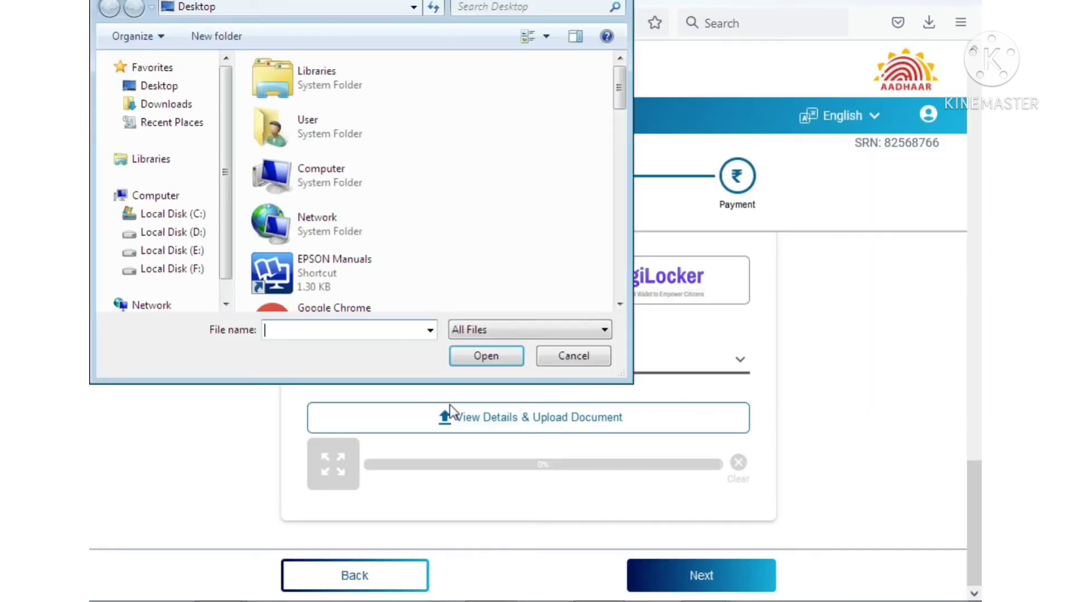
{"action": "left_click_drag", "start_coordinate": [618, 90], "coordinate": [621, 226]}
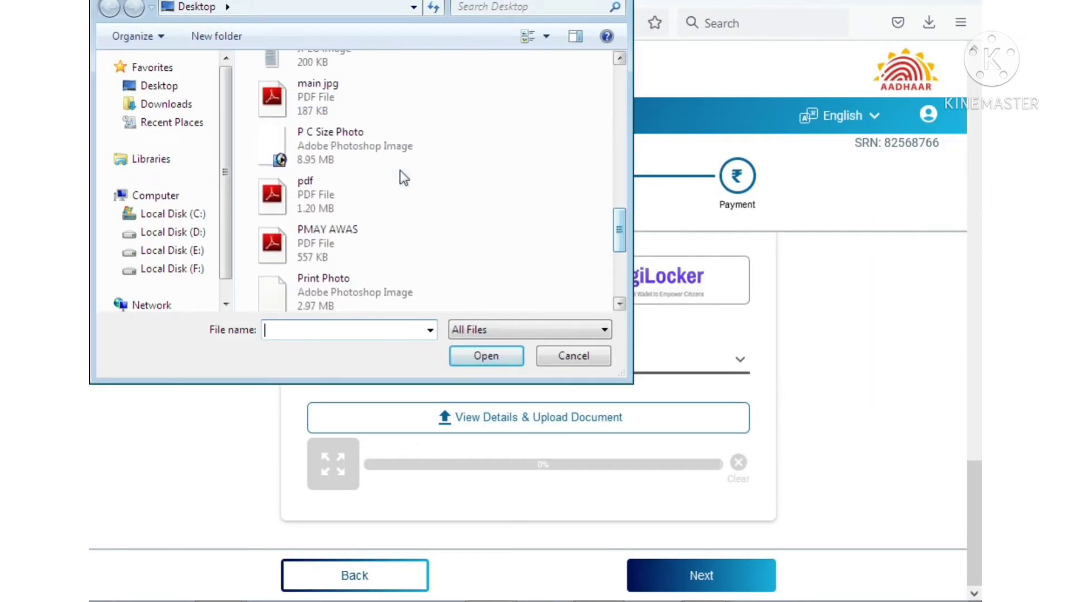
{"action": "left_click", "coordinate": [349, 102]}
{"action": "scroll", "coordinate": [471, 226], "scroll_direction": "up", "scroll_amount": 2}
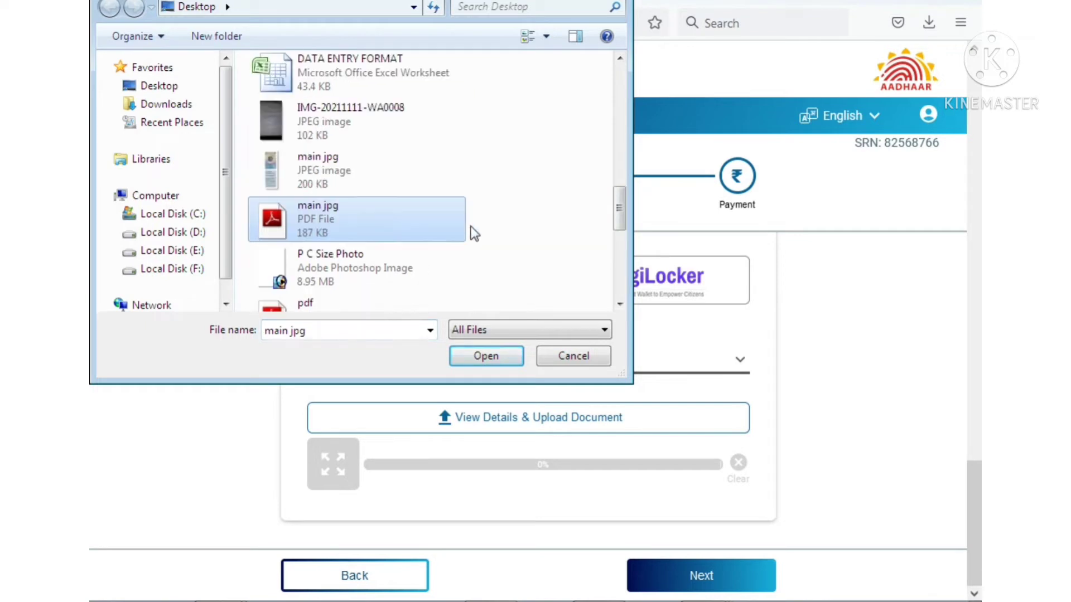
{"action": "left_click", "coordinate": [482, 360]}
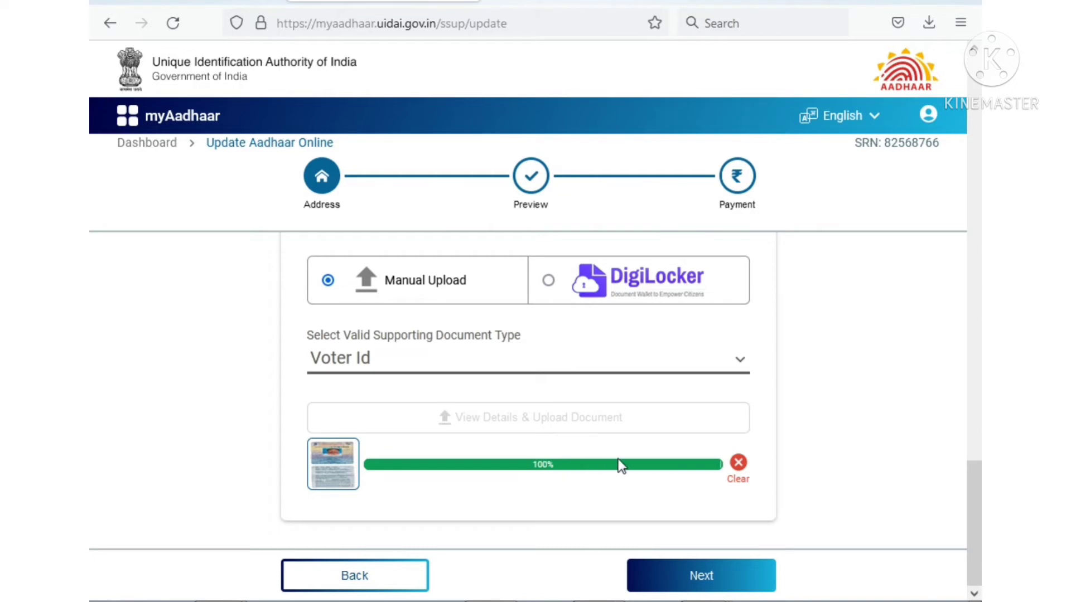
{"action": "left_click", "coordinate": [701, 578]}
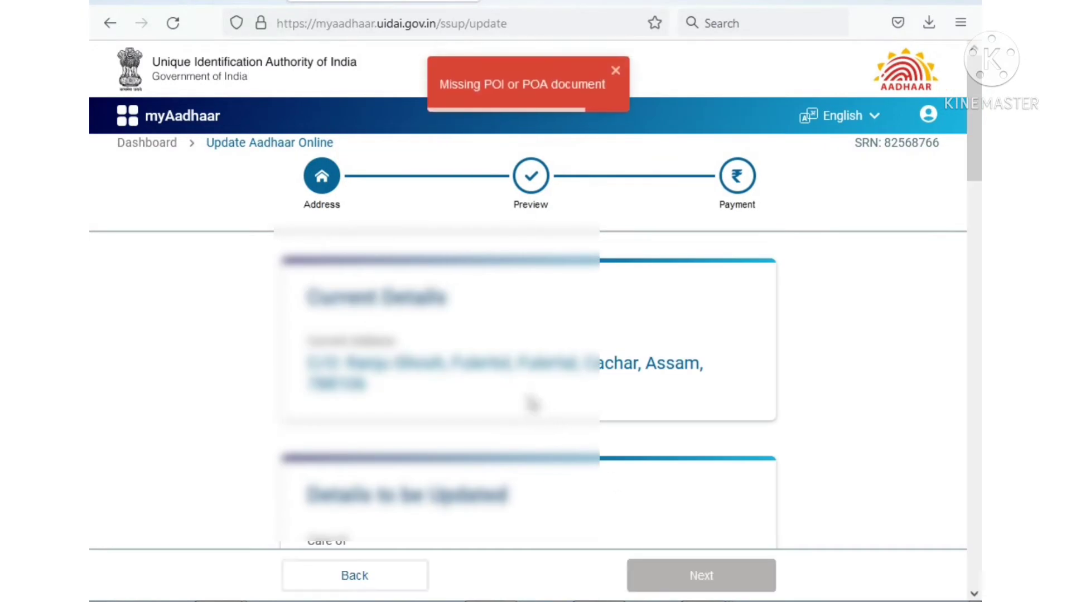
{"action": "scroll", "coordinate": [531, 397], "scroll_direction": "down", "scroll_amount": 2}
{"action": "scroll", "coordinate": [531, 396], "scroll_direction": "down", "scroll_amount": 2}
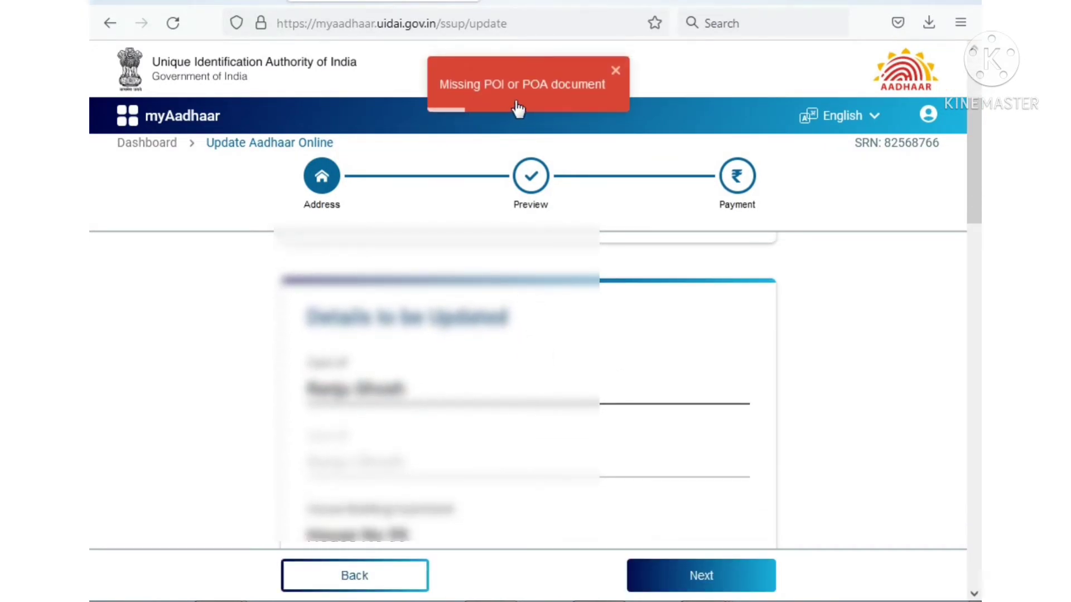
{"action": "scroll", "coordinate": [502, 385], "scroll_direction": "down", "scroll_amount": 20}
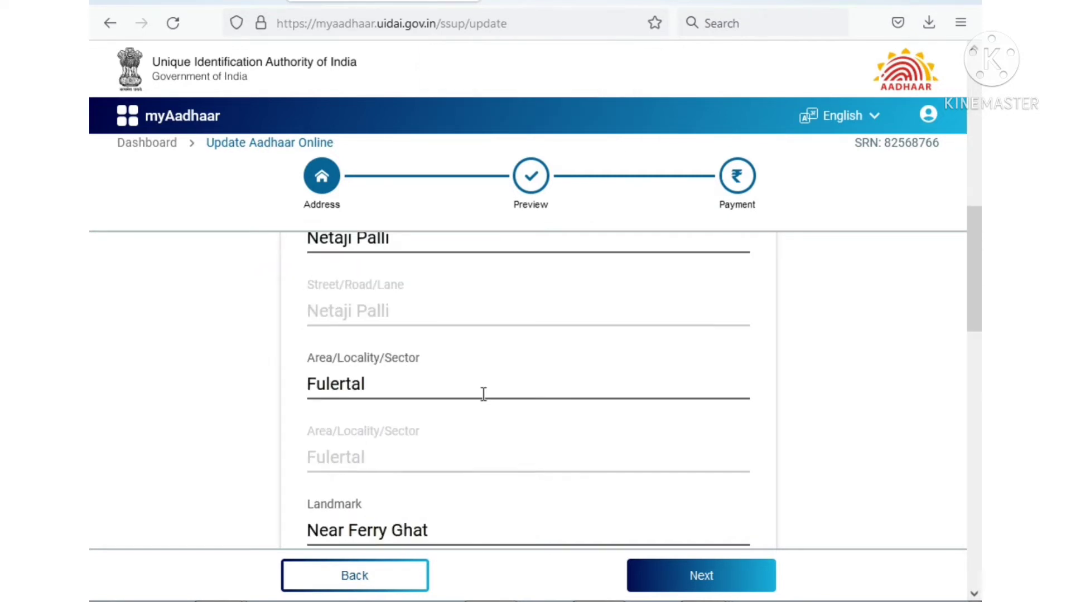
{"action": "scroll", "coordinate": [499, 404], "scroll_direction": "down", "scroll_amount": 8}
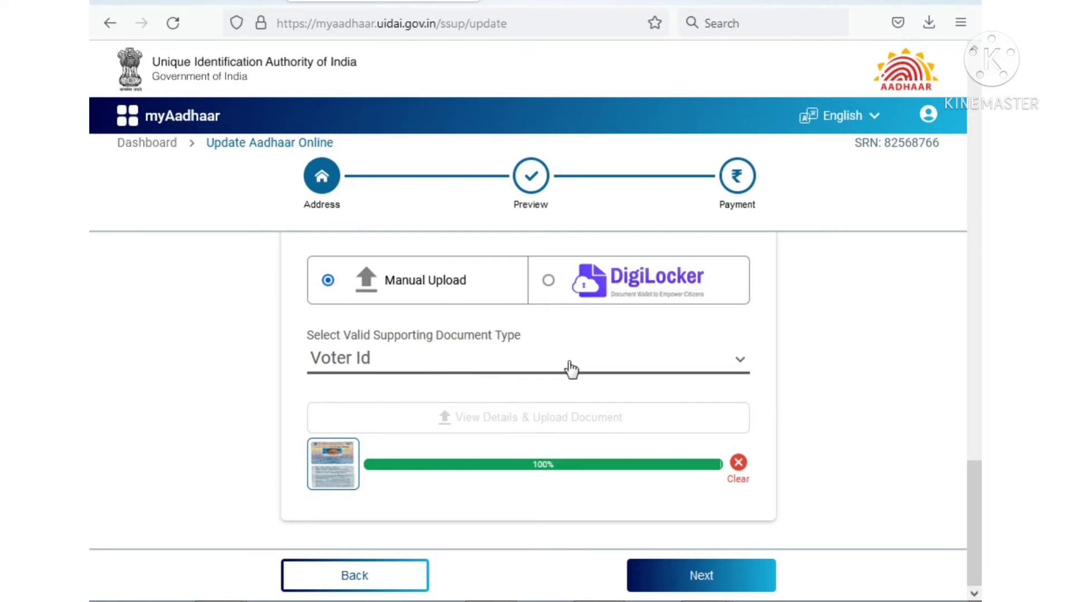
{"action": "scroll", "coordinate": [559, 376], "scroll_direction": "up", "scroll_amount": 3}
{"action": "scroll", "coordinate": [552, 418], "scroll_direction": "down", "scroll_amount": 3}
{"action": "scroll", "coordinate": [701, 499], "scroll_direction": "up", "scroll_amount": 10}
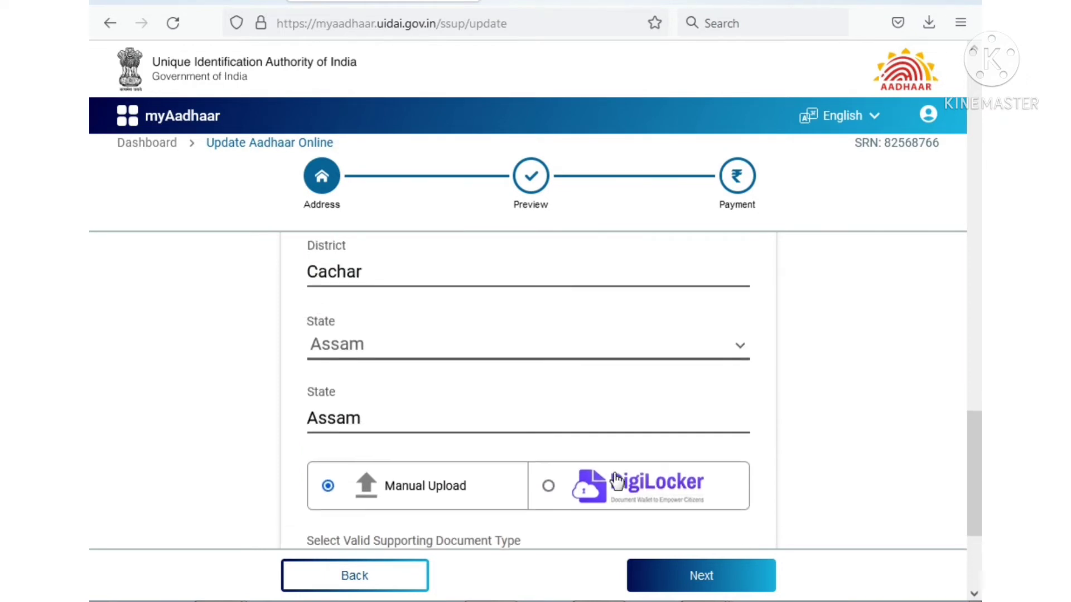
{"action": "scroll", "coordinate": [559, 428], "scroll_direction": "up", "scroll_amount": 6}
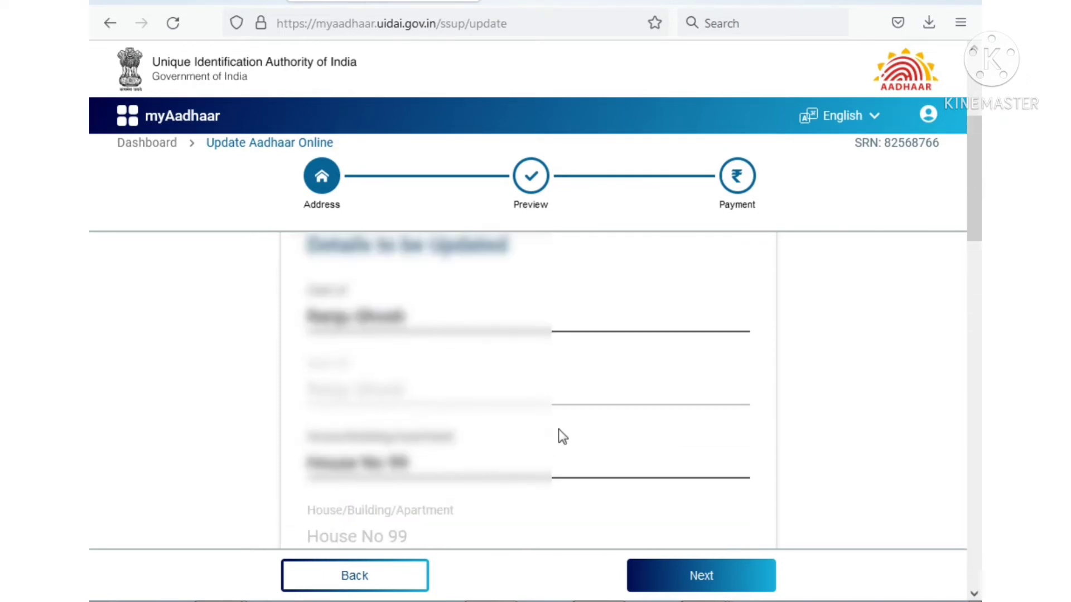
{"action": "scroll", "coordinate": [557, 427], "scroll_direction": "down", "scroll_amount": 10}
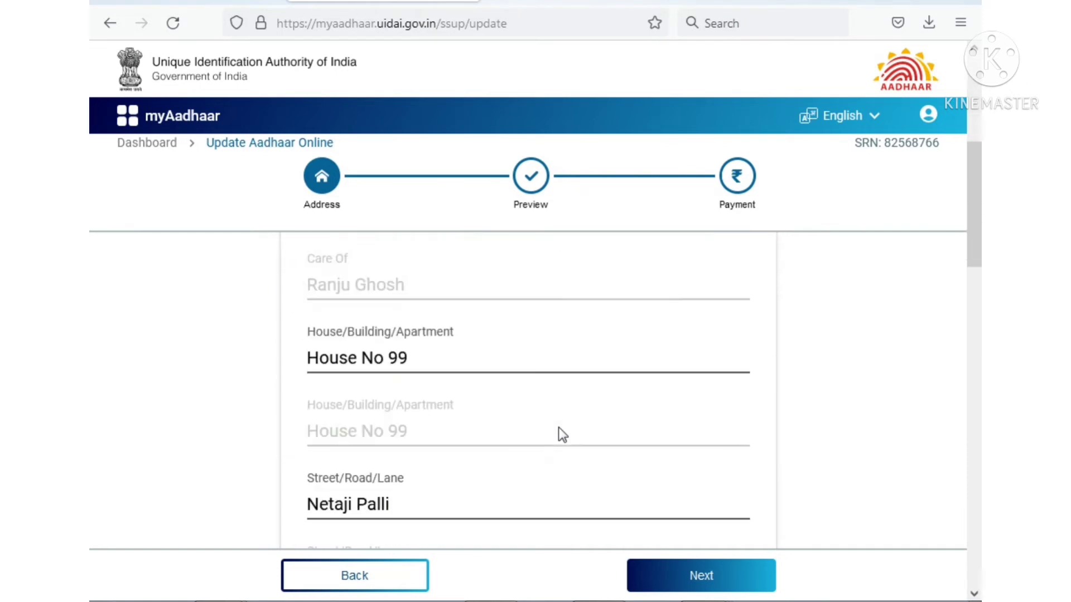
{"action": "scroll", "coordinate": [586, 447], "scroll_direction": "down", "scroll_amount": 8}
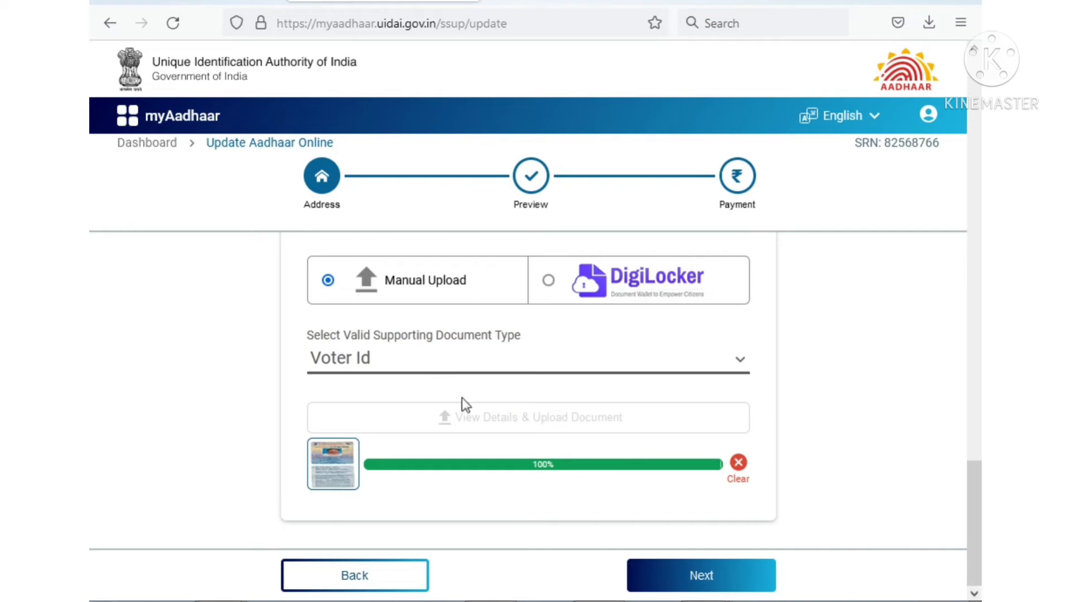
- Move on to the Preview step and review the update request details
{"action": "left_click", "coordinate": [727, 584]}
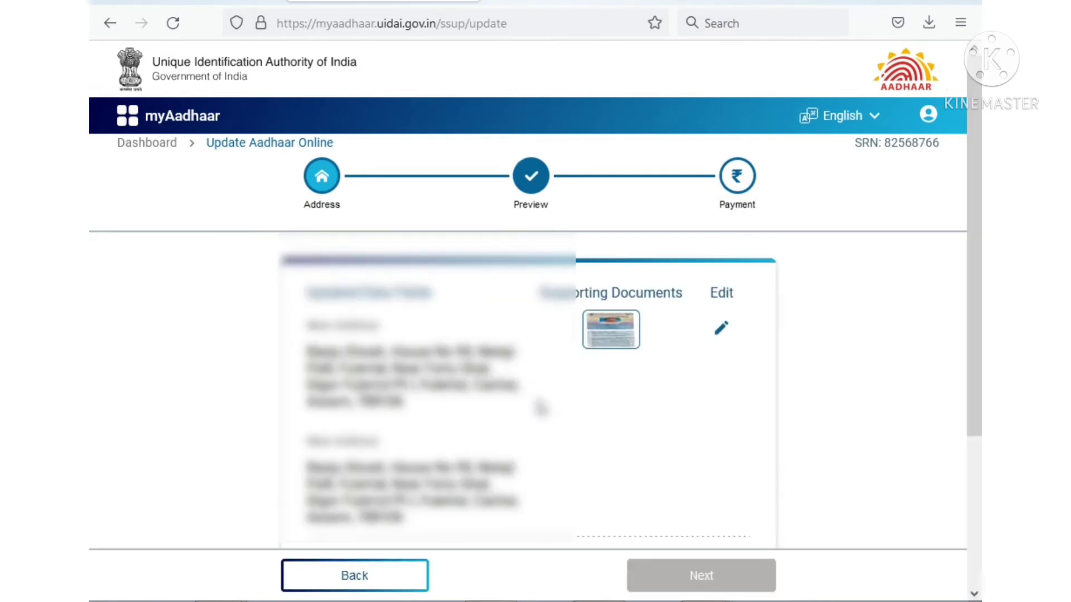
{"action": "scroll", "coordinate": [541, 409], "scroll_direction": "down", "scroll_amount": 2}
{"action": "scroll", "coordinate": [543, 411], "scroll_direction": "up", "scroll_amount": 2}
{"action": "scroll", "coordinate": [385, 427], "scroll_direction": "down", "scroll_amount": 2}
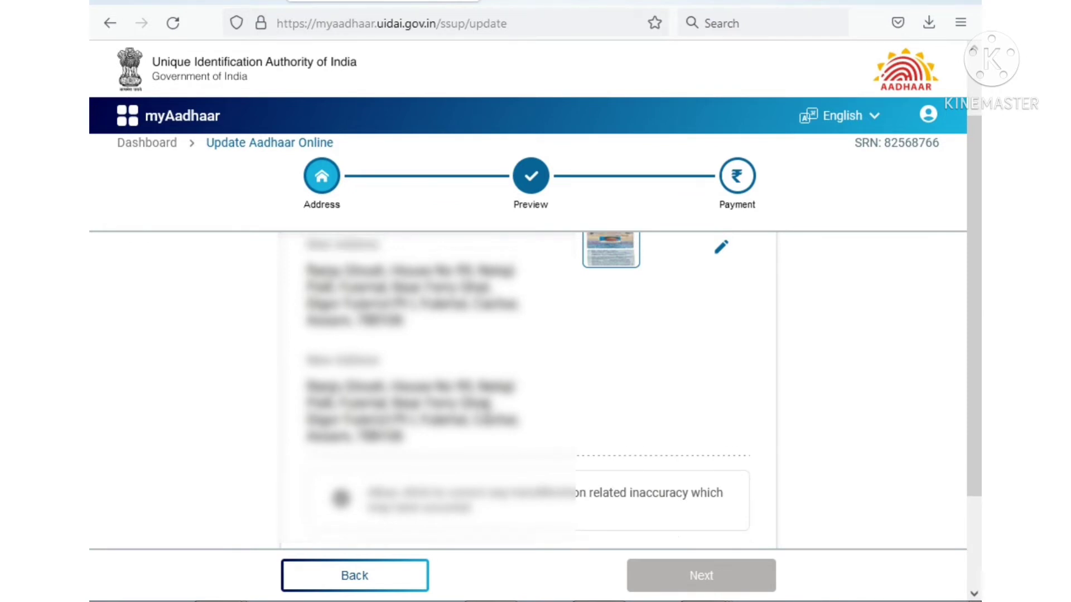
{"action": "scroll", "coordinate": [591, 415], "scroll_direction": "up", "scroll_amount": 2}
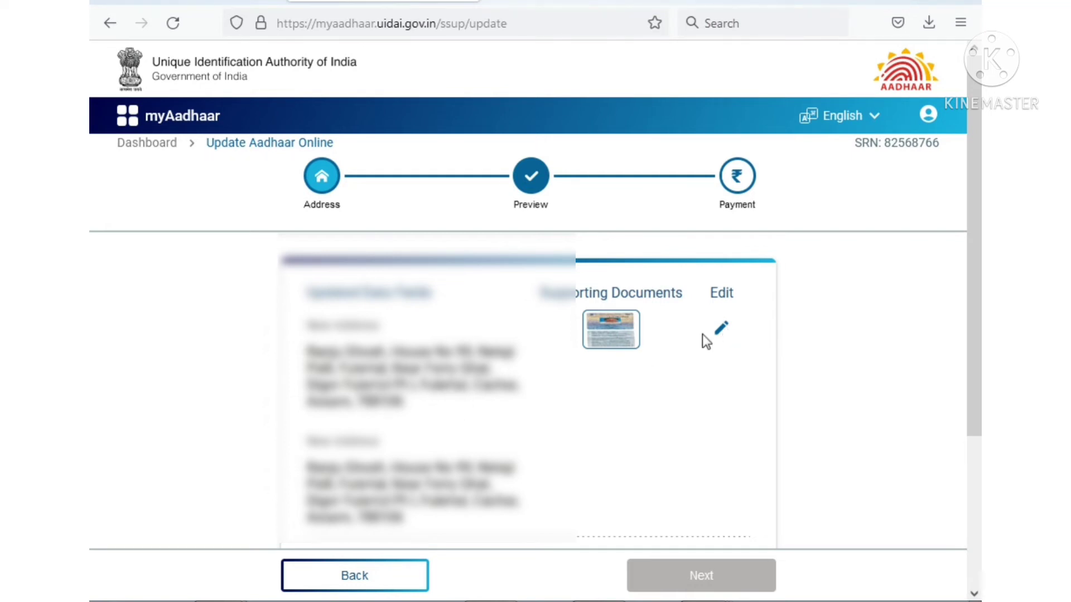
{"action": "scroll", "coordinate": [471, 411], "scroll_direction": "down", "scroll_amount": 2}
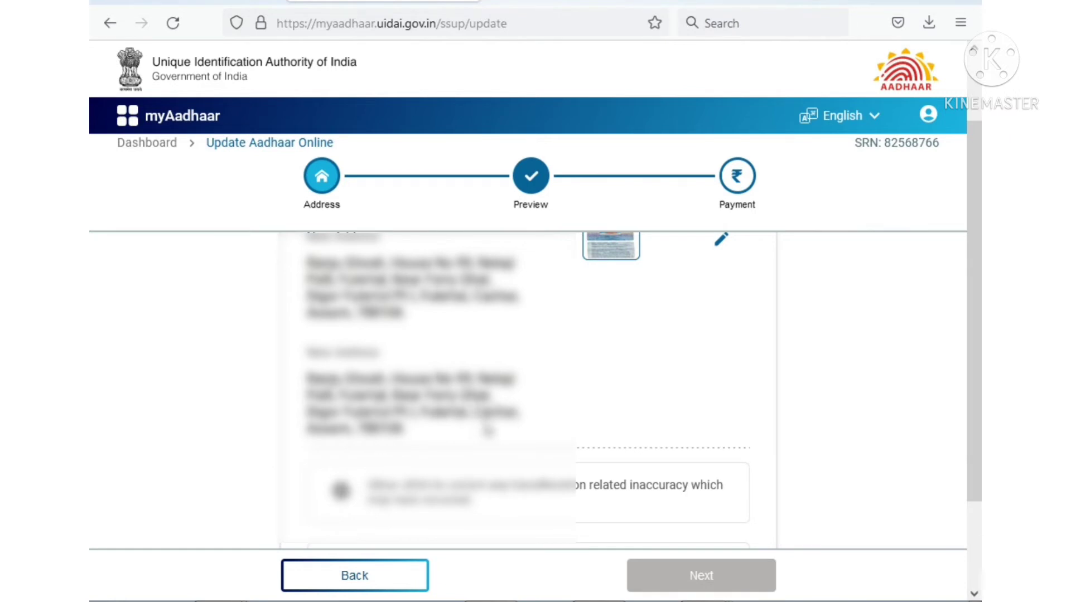
{"action": "scroll", "coordinate": [488, 430], "scroll_direction": "down", "scroll_amount": 2}
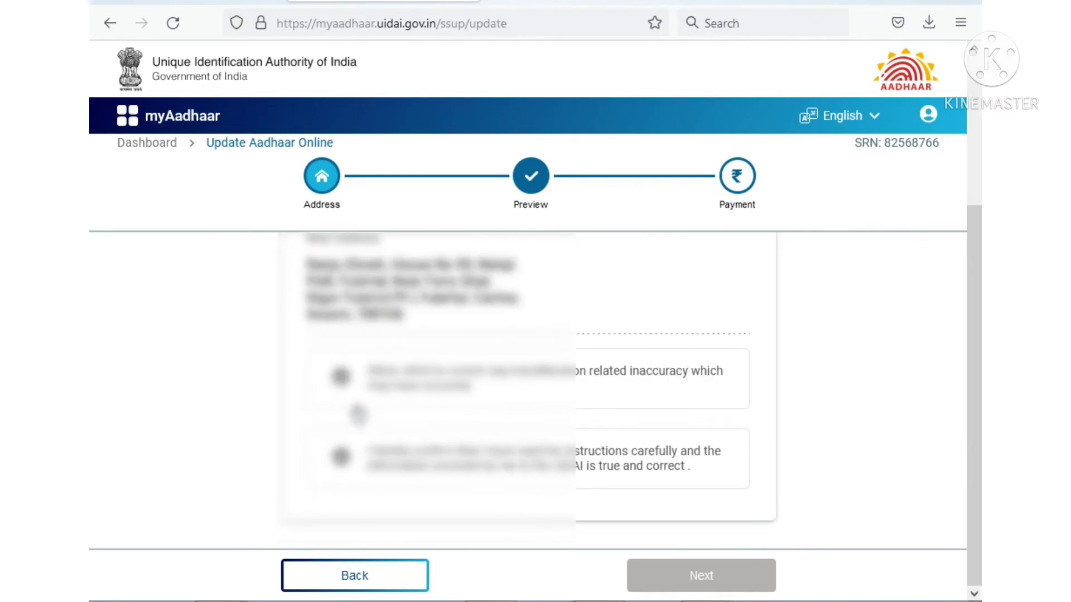
{"action": "scroll", "coordinate": [472, 467], "scroll_direction": "up", "scroll_amount": 4}
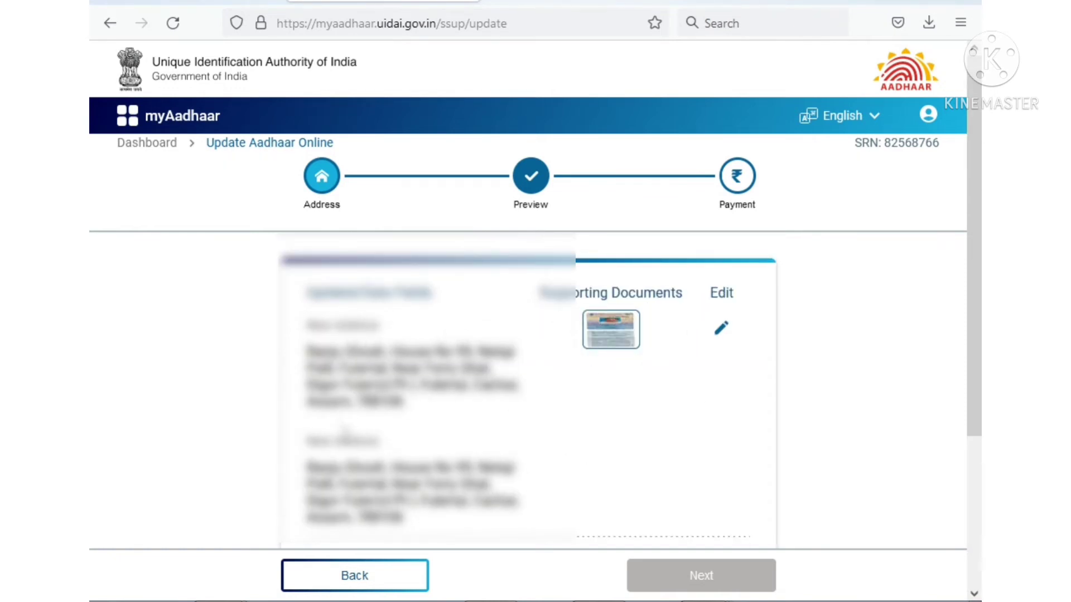
{"action": "scroll", "coordinate": [346, 441], "scroll_direction": "down", "scroll_amount": 2}
- Accept the transliteration-correction and information-accuracy declarations, then continue past Preview
{"action": "left_click", "coordinate": [341, 493]}
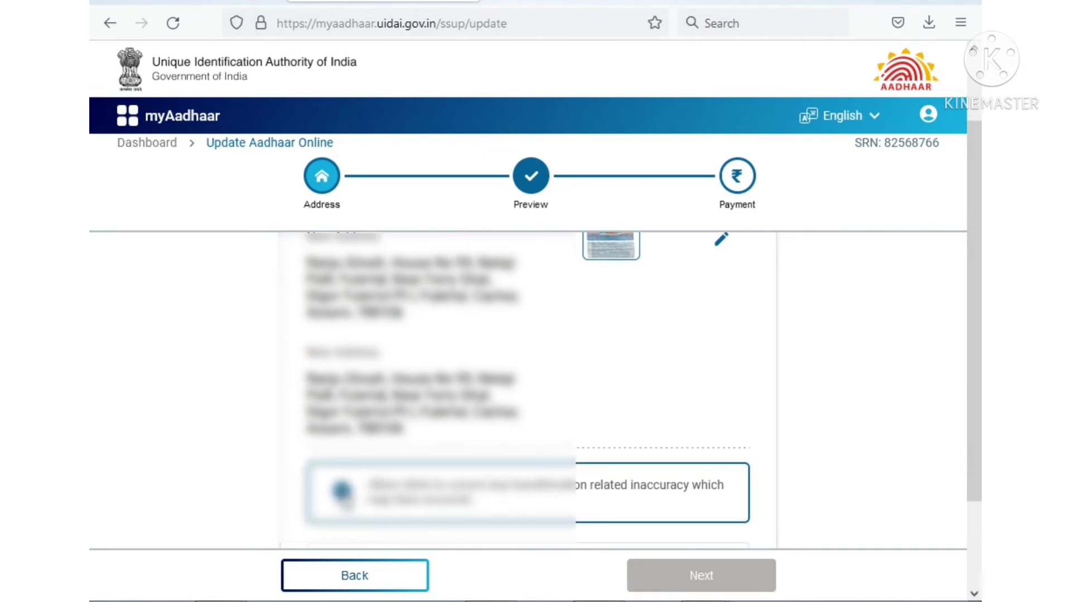
{"action": "scroll", "coordinate": [342, 491], "scroll_direction": "down", "scroll_amount": 2}
{"action": "left_click", "coordinate": [341, 467]}
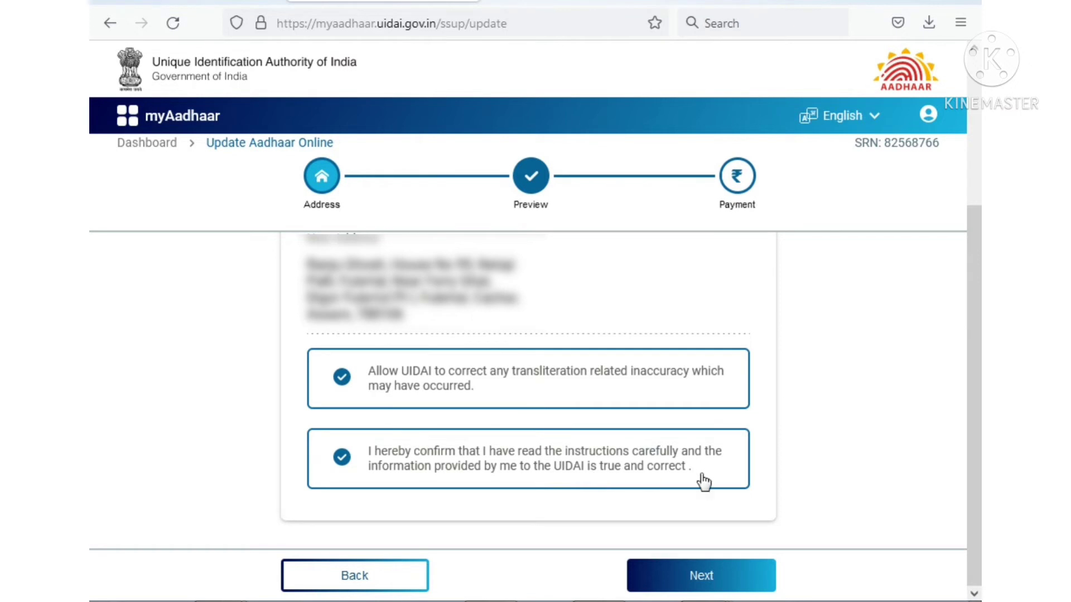
{"action": "left_click", "coordinate": [697, 577]}
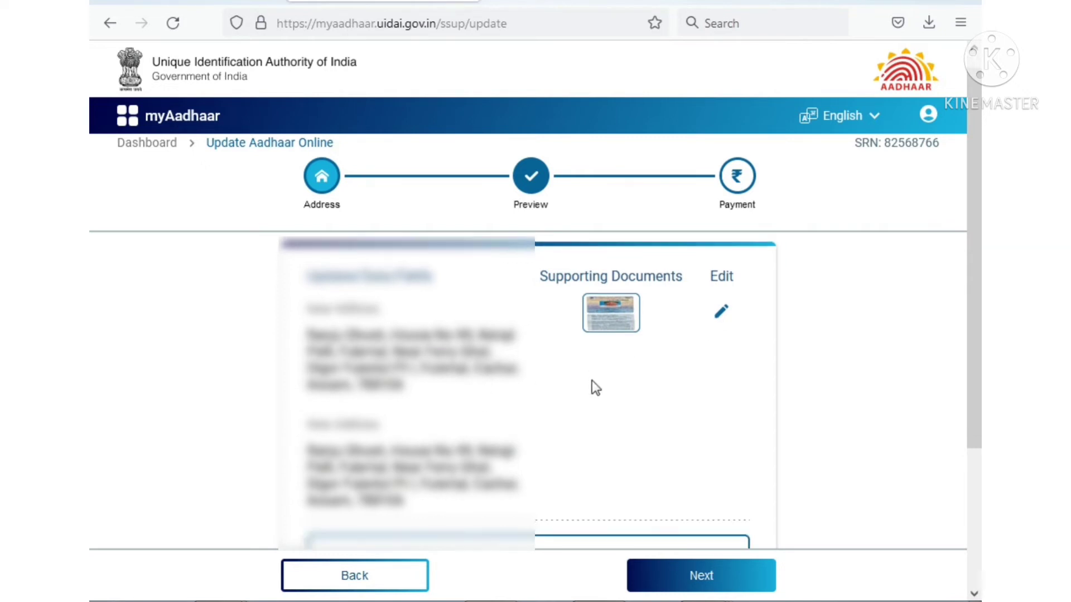
{"action": "scroll", "coordinate": [591, 385], "scroll_direction": "down", "scroll_amount": 3}
{"action": "scroll", "coordinate": [562, 408], "scroll_direction": "up", "scroll_amount": 3}
{"action": "scroll", "coordinate": [626, 427], "scroll_direction": "down", "scroll_amount": 3}
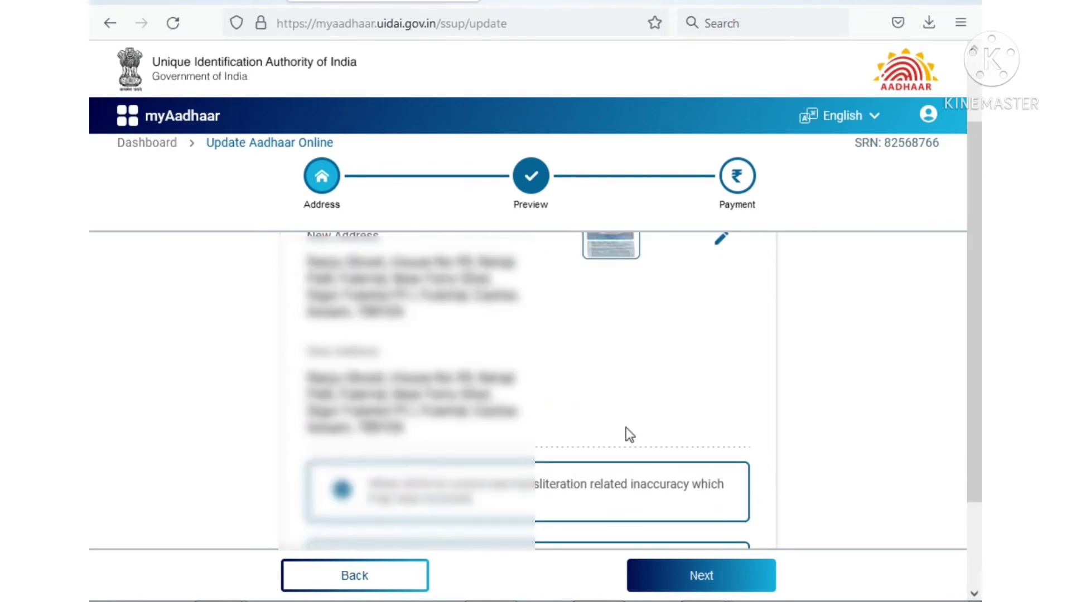
{"action": "scroll", "coordinate": [667, 512], "scroll_direction": "up", "scroll_amount": 3}
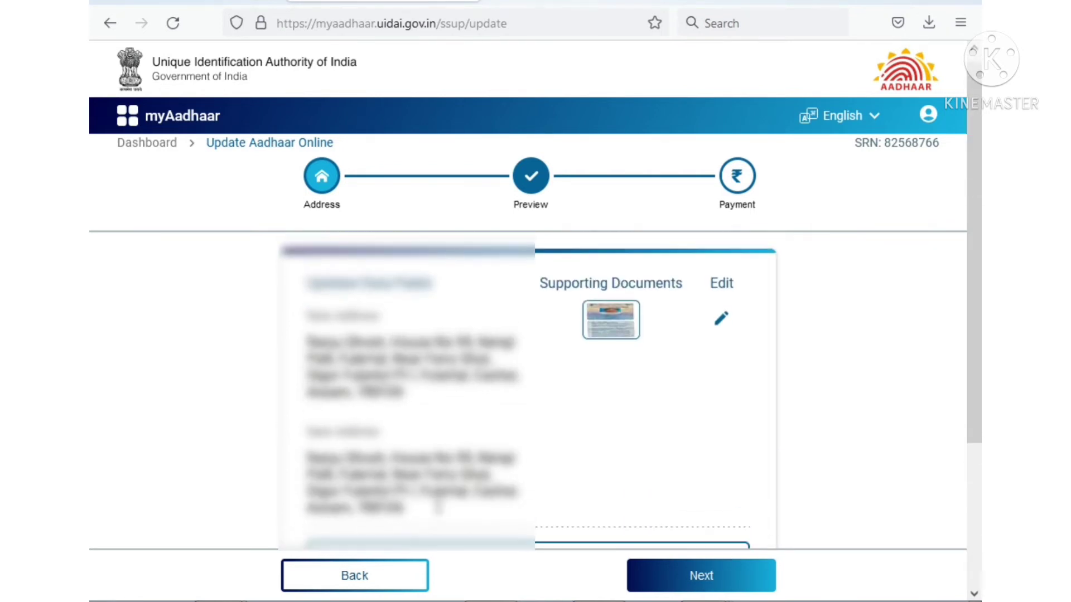
{"action": "scroll", "coordinate": [667, 512], "scroll_direction": "down", "scroll_amount": 3}
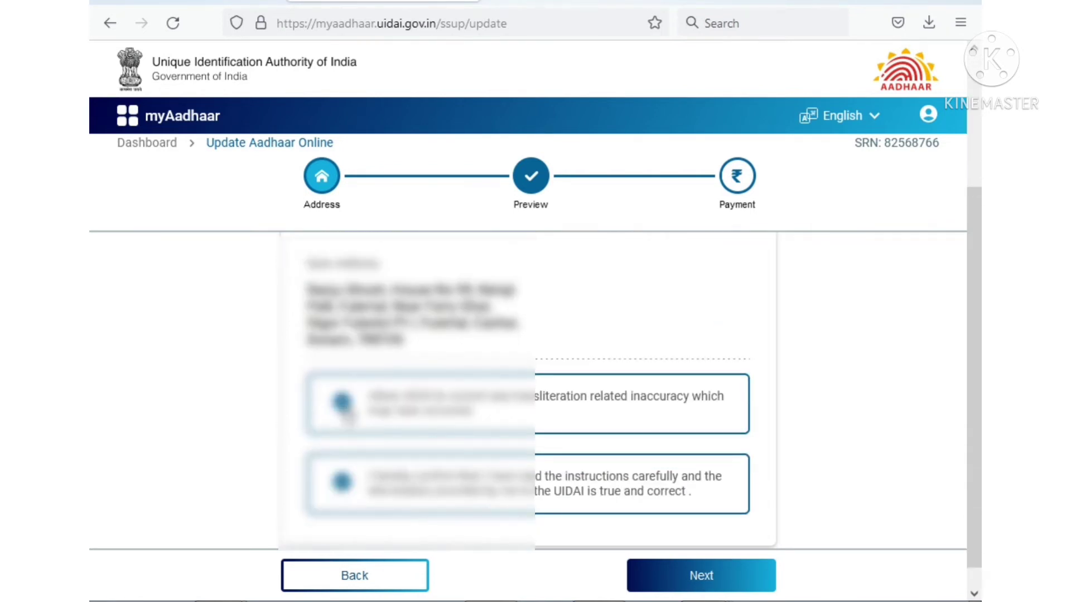
- Reach the Rs 50.00 Payment step and acknowledge the Payments / Cancellation / Refunds process
{"action": "left_click", "coordinate": [701, 578]}
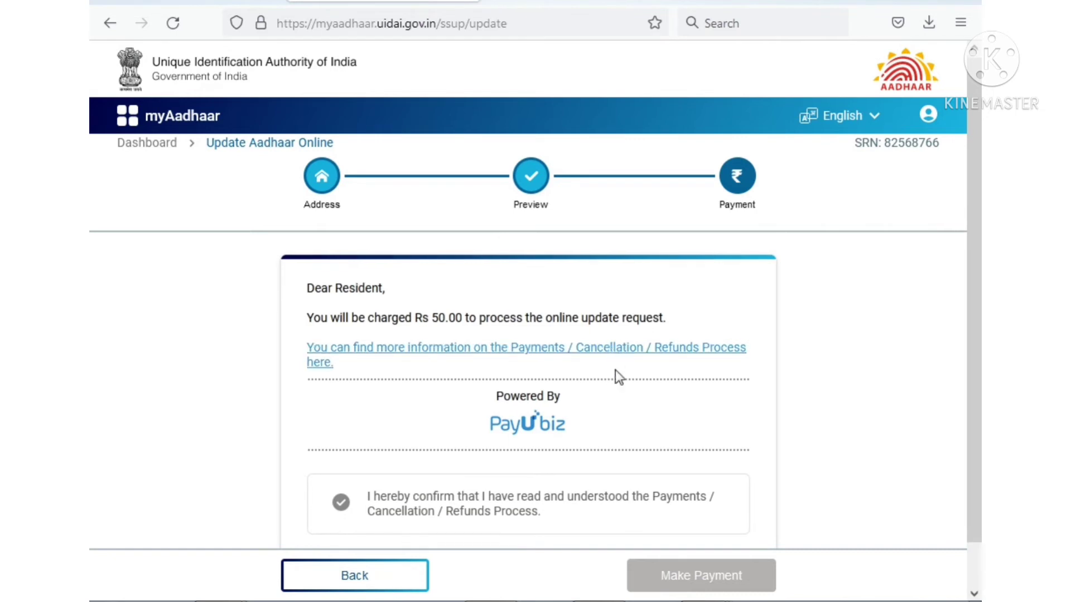
{"action": "scroll", "coordinate": [614, 379], "scroll_direction": "down", "scroll_amount": 2}
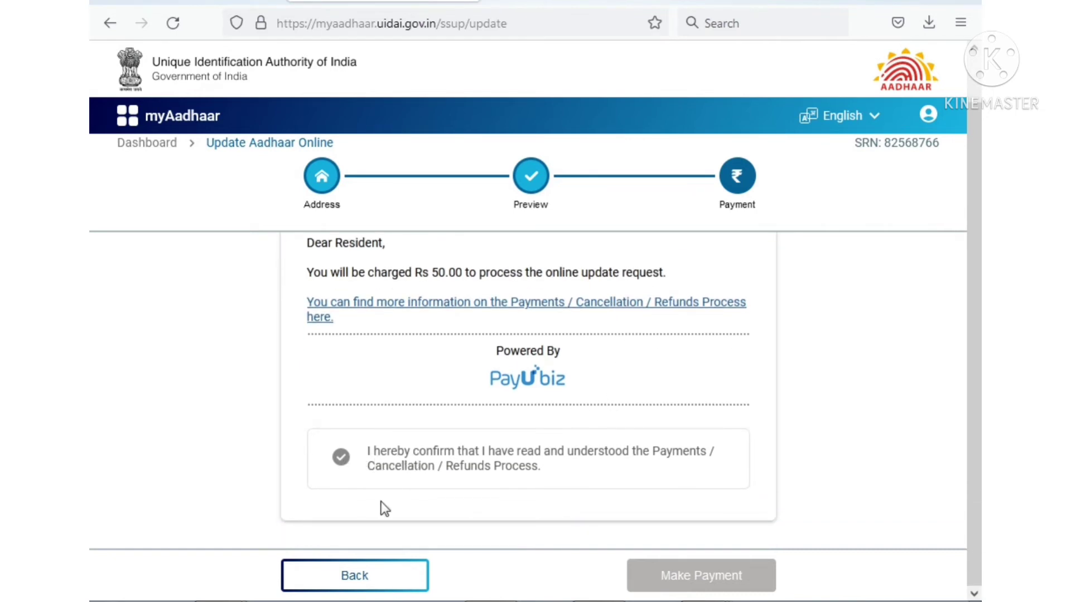
{"action": "left_click", "coordinate": [343, 460]}
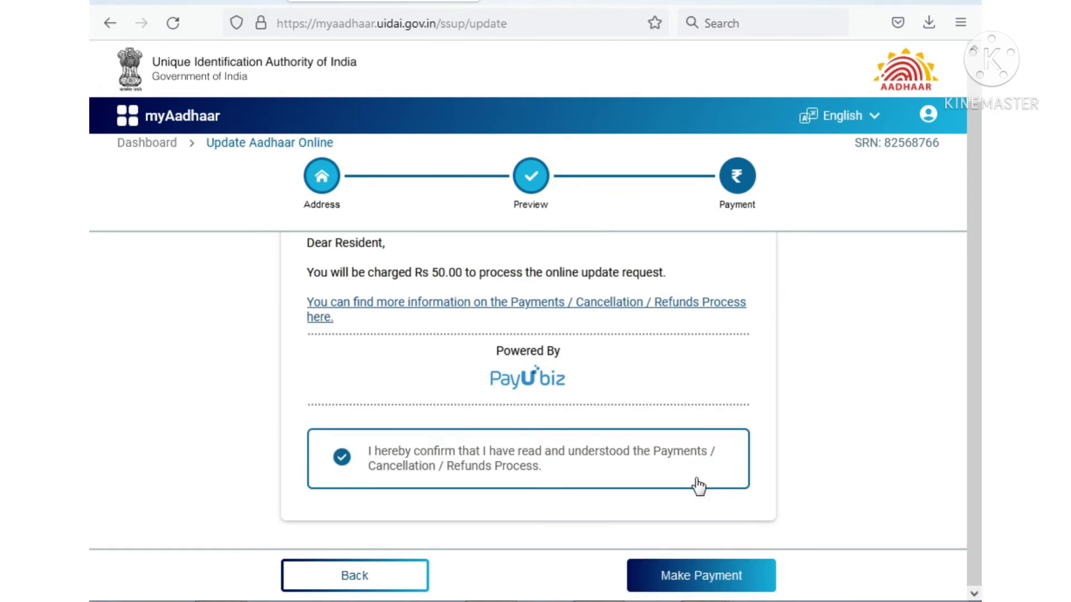
- Proceed to pay the Rs 50 fee and choose Cards (Credit/Debit) in PayU checkout
{"action": "left_click", "coordinate": [704, 580]}
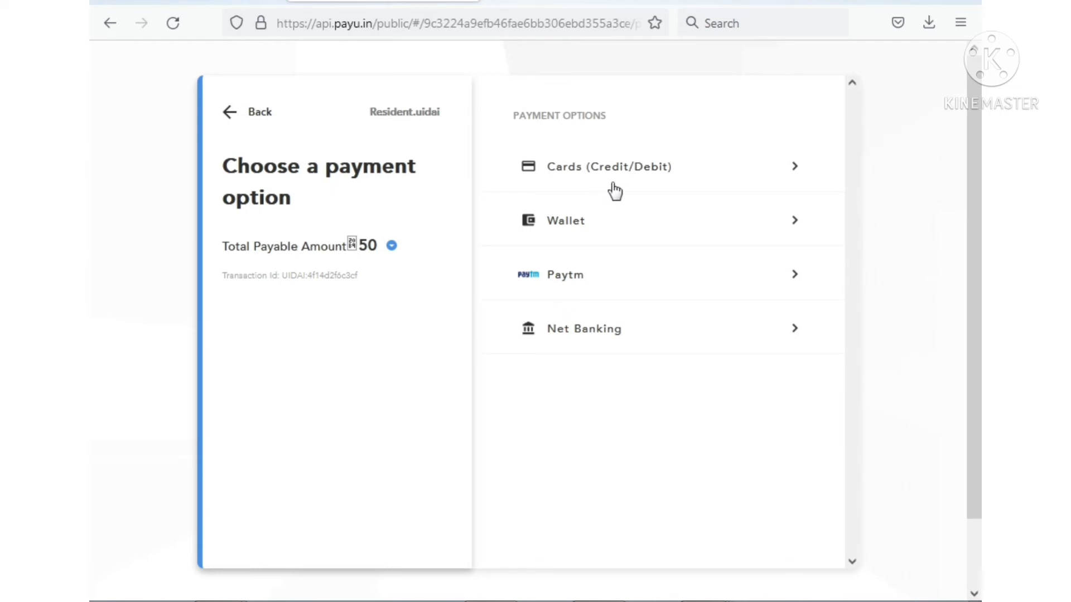
{"action": "scroll", "coordinate": [601, 290], "scroll_direction": "down", "scroll_amount": 2}
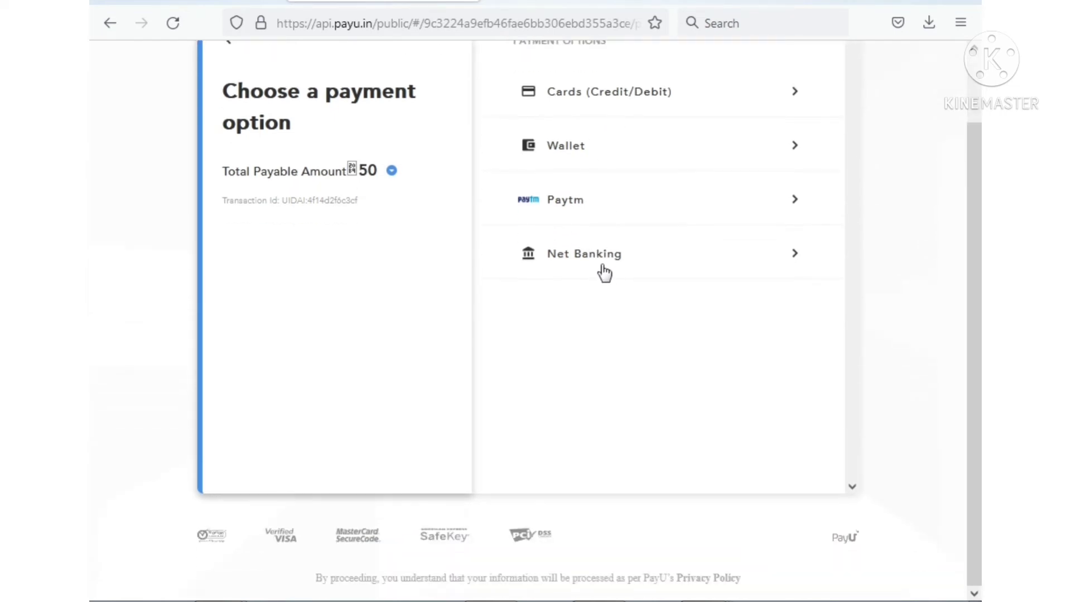
{"action": "scroll", "coordinate": [610, 267], "scroll_direction": "up", "scroll_amount": 2}
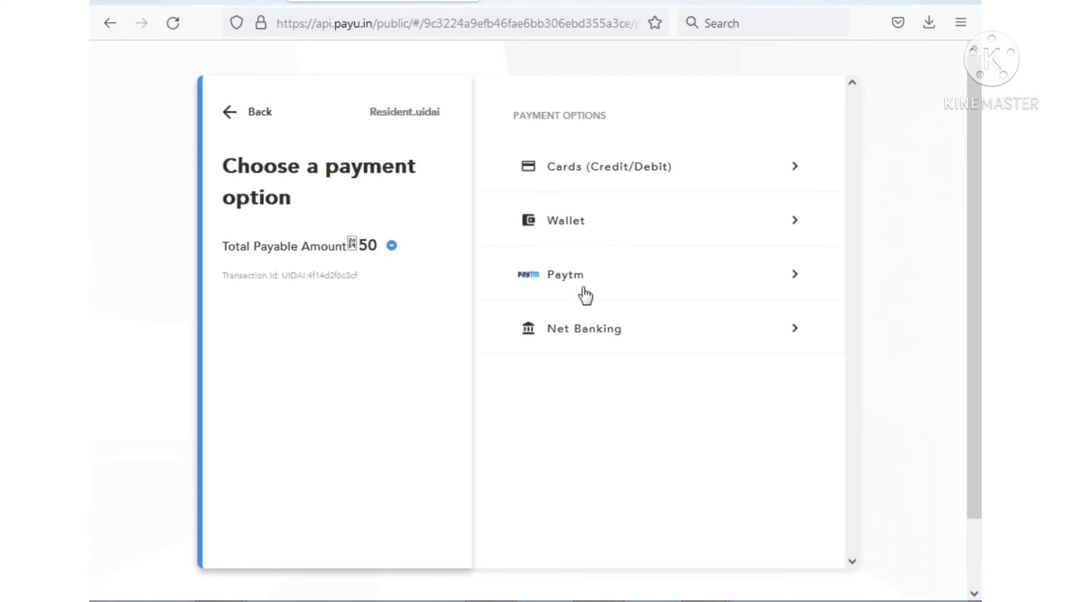
{"action": "left_click", "coordinate": [657, 172]}
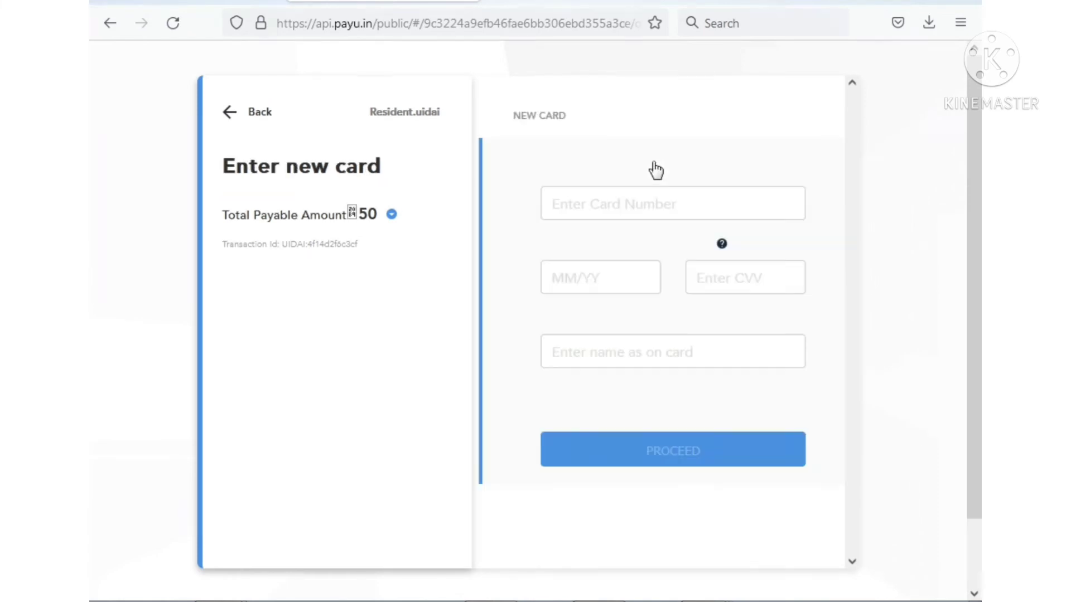
- Enter the card number, expiry and CVV, and begin typing the cardholder's name
{"action": "left_click", "coordinate": [625, 205]}
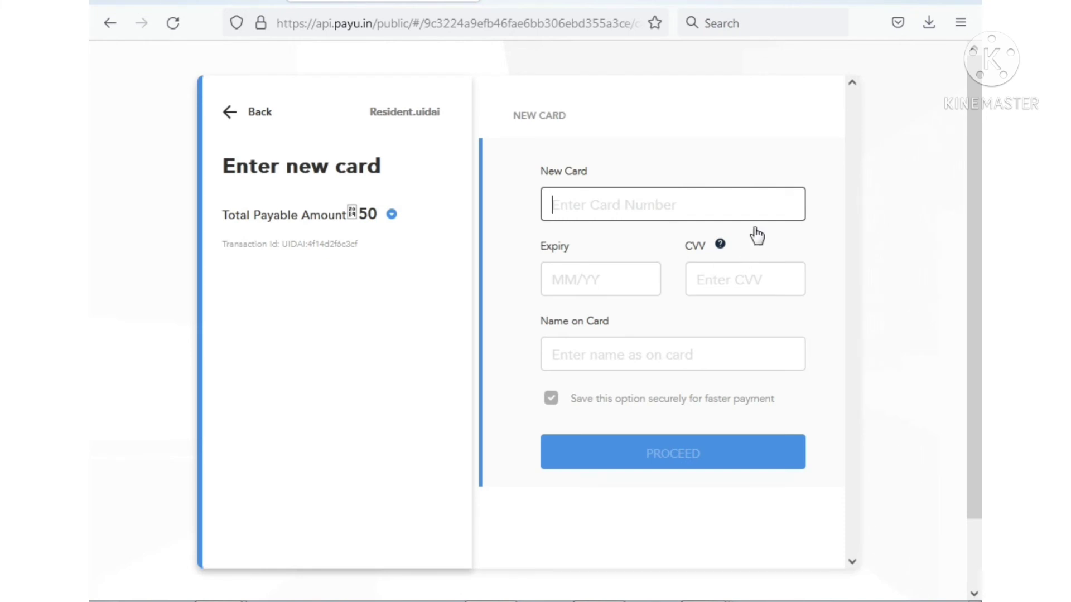
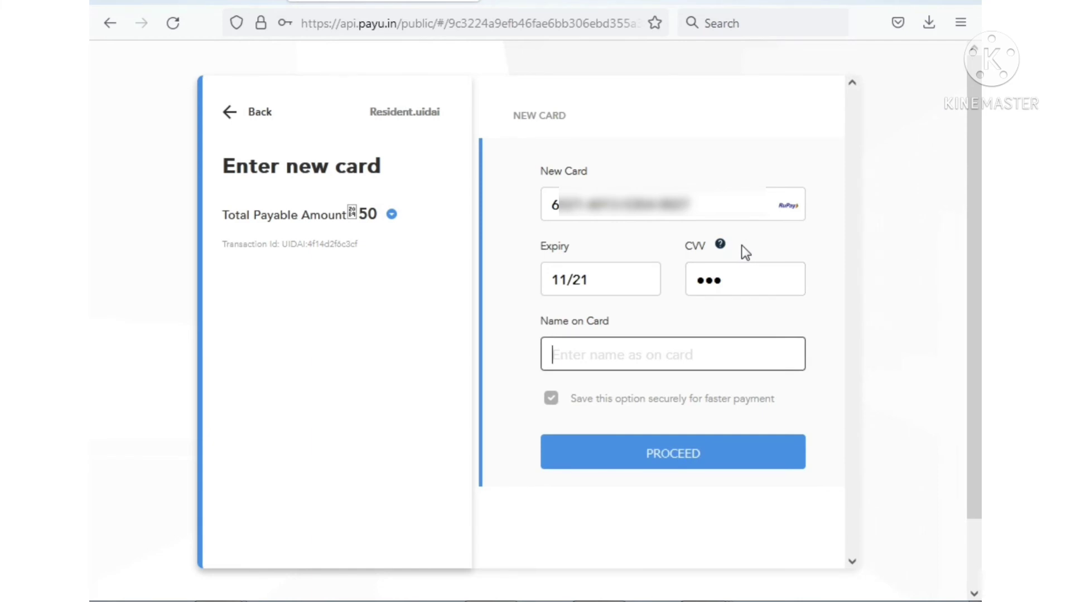
{"action": "key", "text": "BackSpace"}
{"action": "key", "text": "BackSpace"}
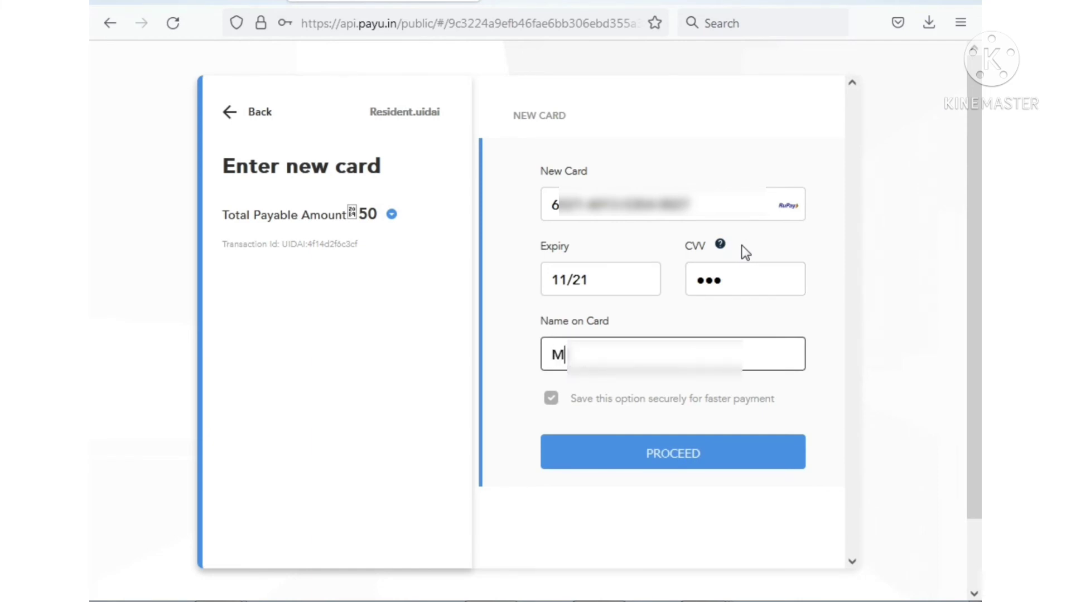
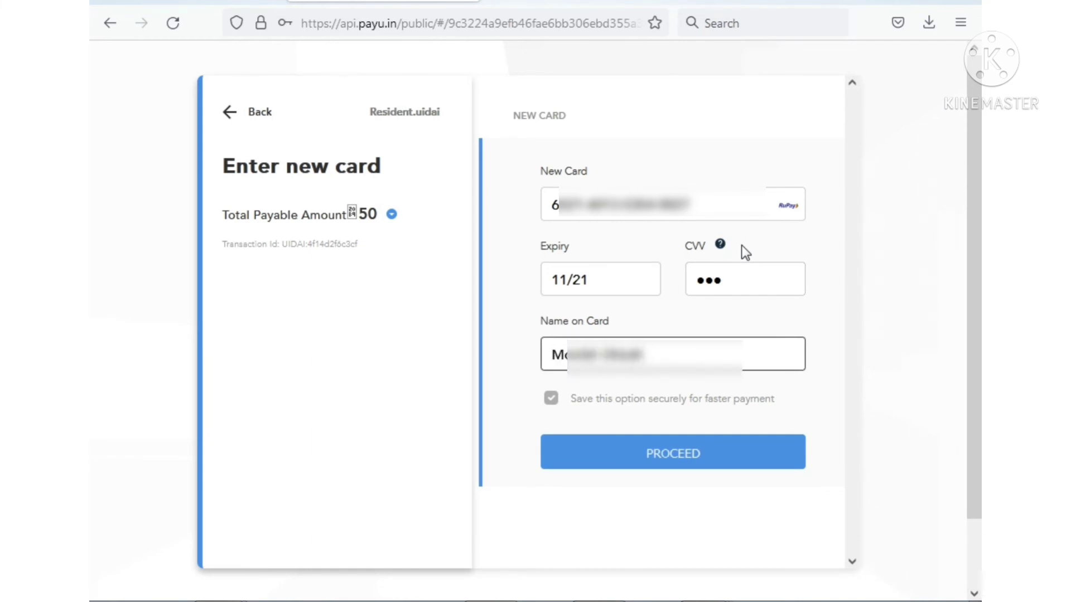
- Submit the card details, enter the bank's OTP and complete the ₹50 payment
{"action": "left_click", "coordinate": [674, 456]}
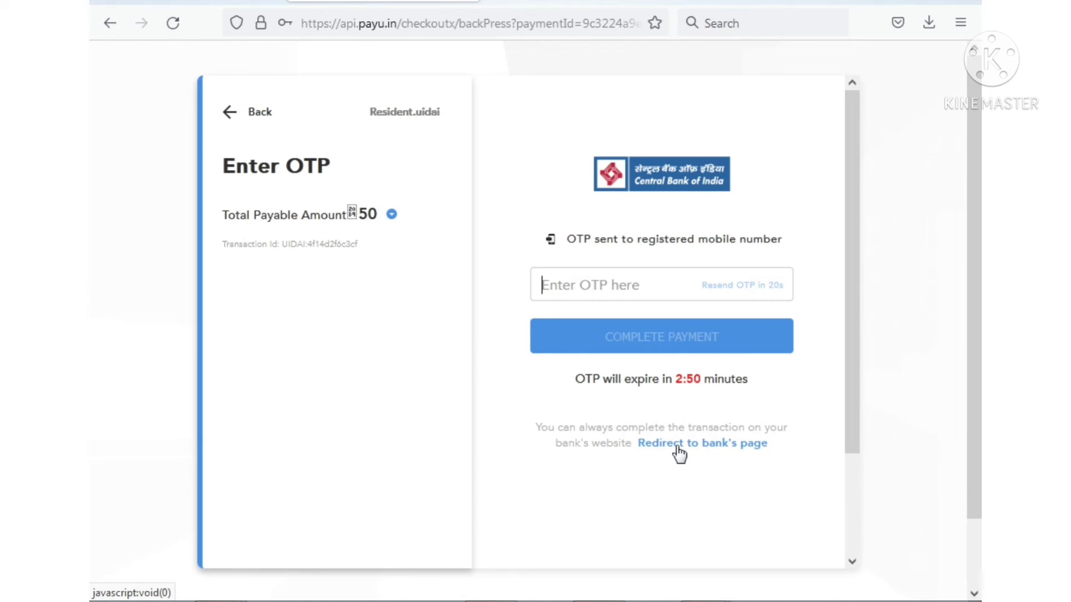
{"action": "type", "text": "••••••"}
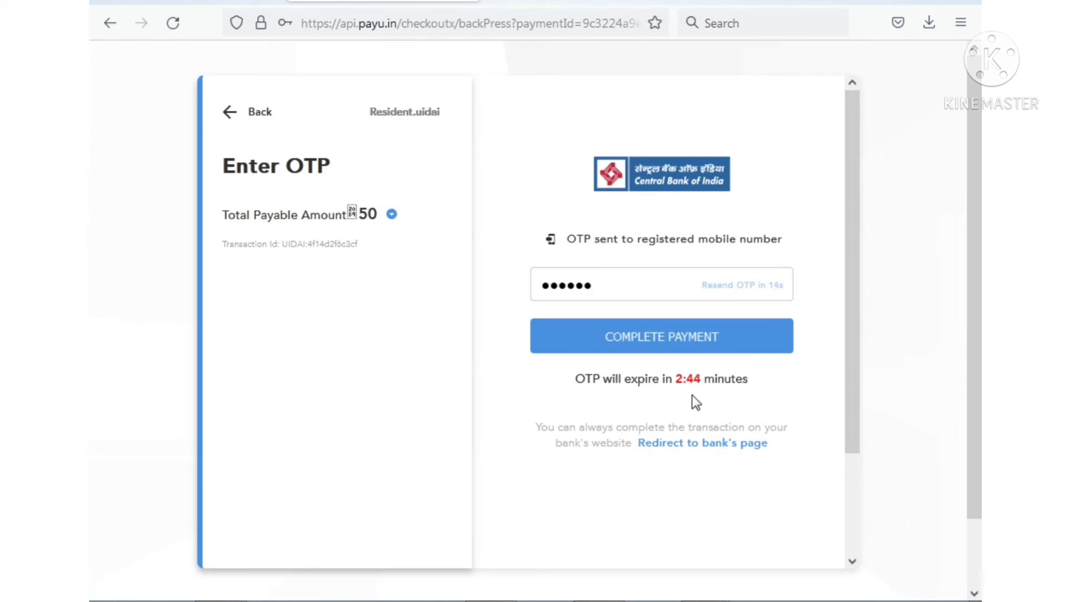
{"action": "left_click", "coordinate": [668, 346]}
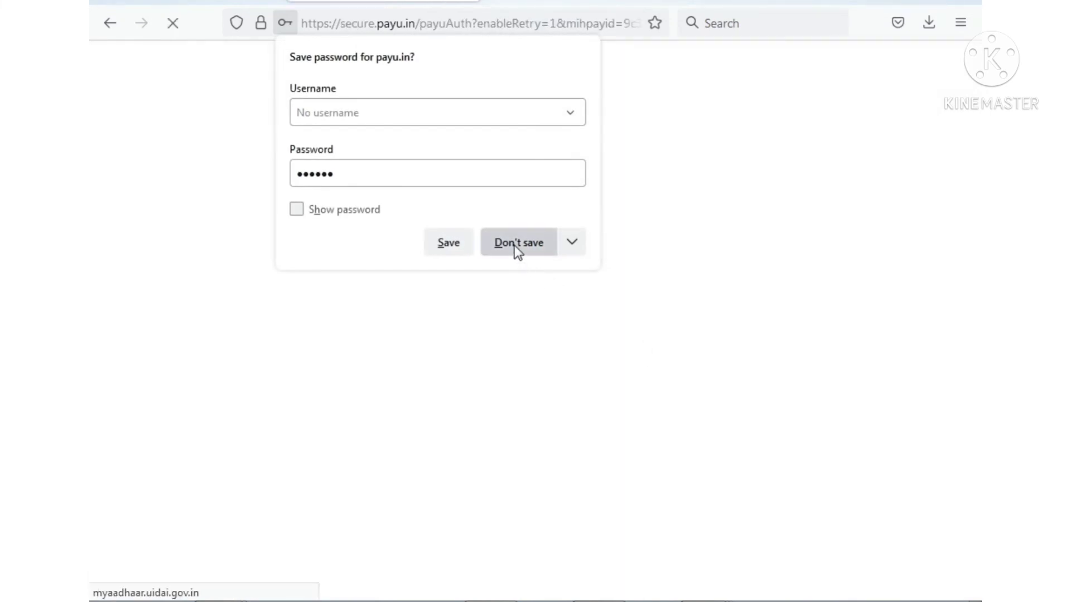
- Decline Firefox's offer to save the password for payu.in
{"action": "left_click", "coordinate": [514, 245]}
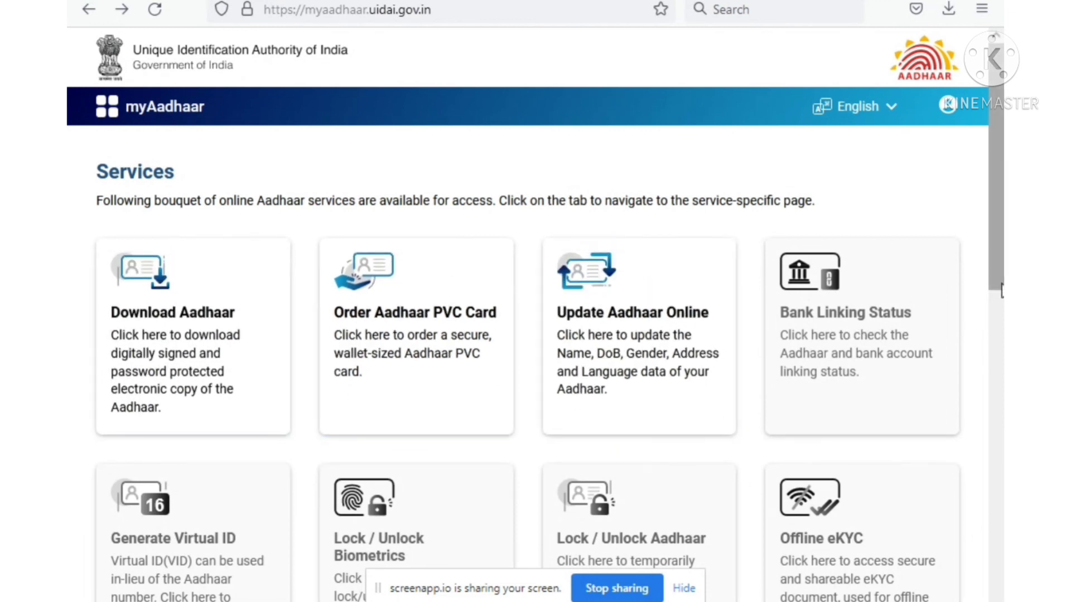
- Find the Aadhaar Update request in Verification Stage and try downloading its acknowledgement
{"action": "scroll", "coordinate": [626, 430], "scroll_direction": "down", "scroll_amount": 2}
{"action": "scroll", "coordinate": [550, 363], "scroll_direction": "down", "scroll_amount": 10}
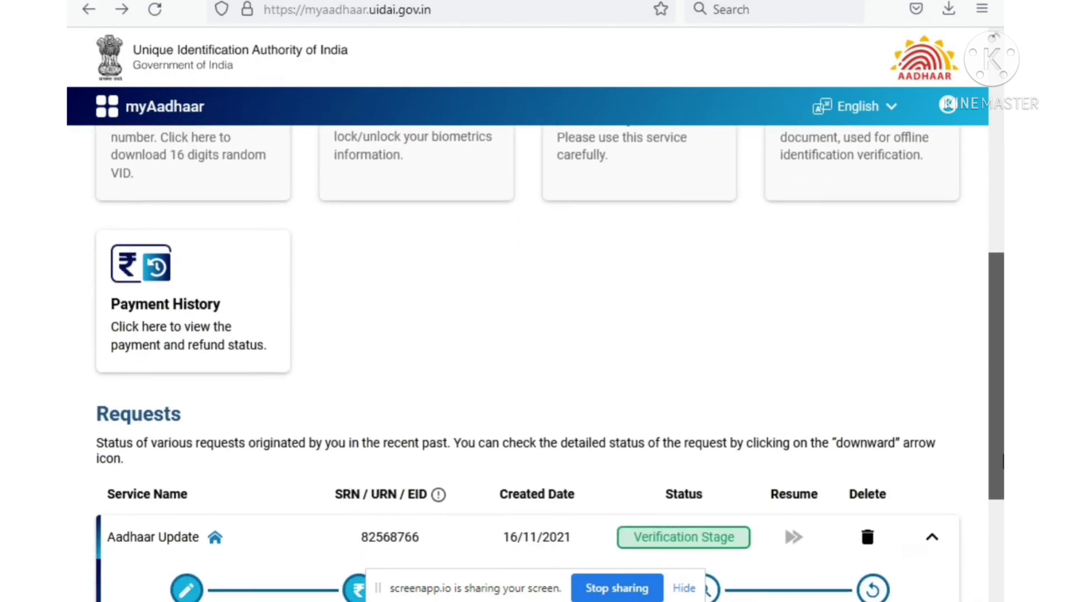
{"action": "scroll", "coordinate": [102, 407], "scroll_direction": "down", "scroll_amount": 1}
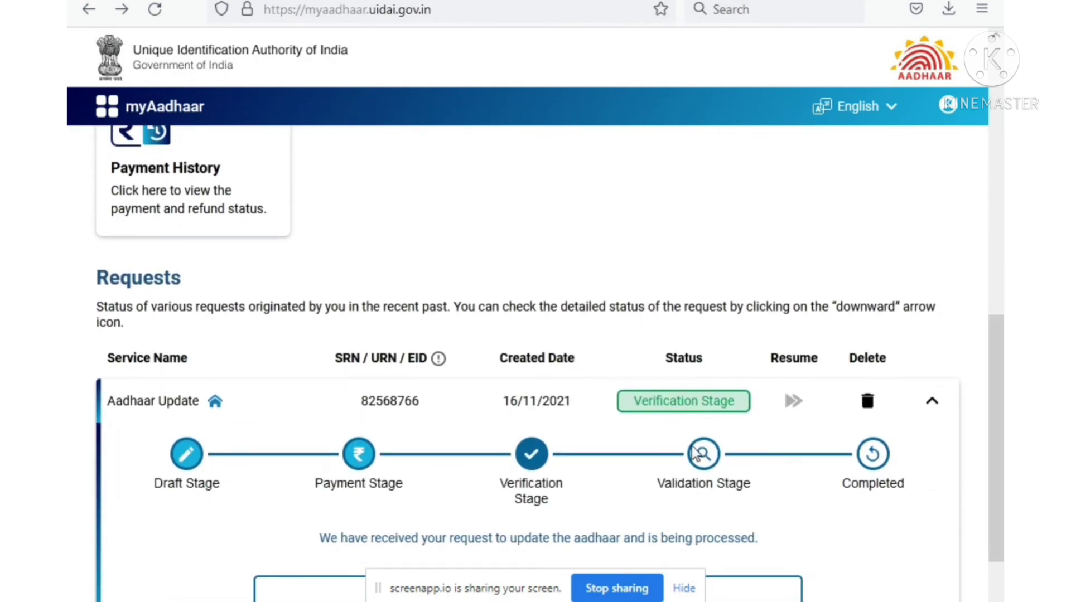
{"action": "scroll", "coordinate": [626, 452], "scroll_direction": "down", "scroll_amount": 2}
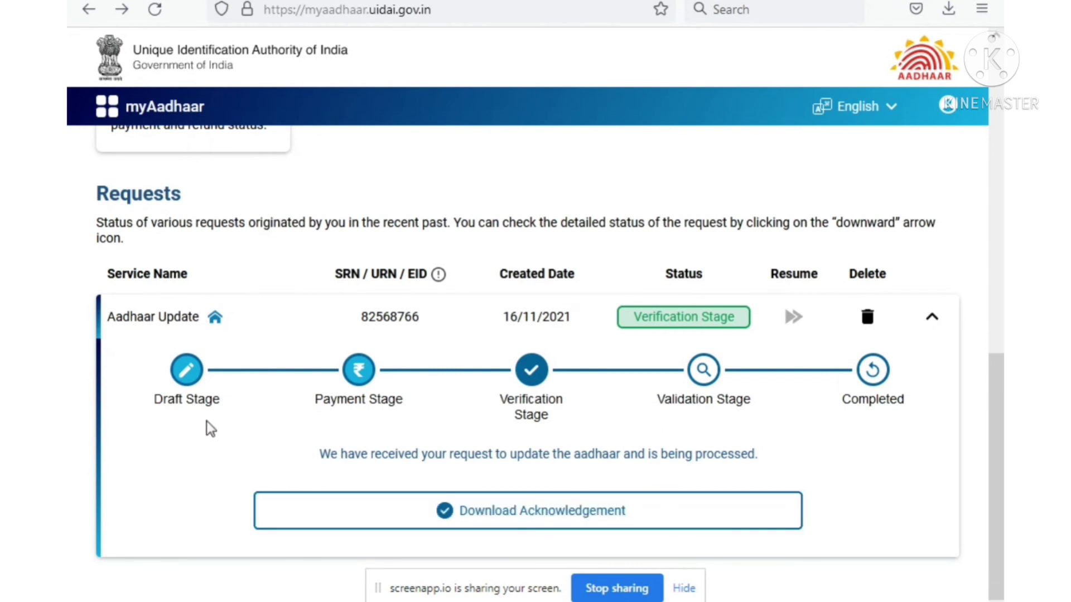
{"action": "left_click", "coordinate": [499, 529]}
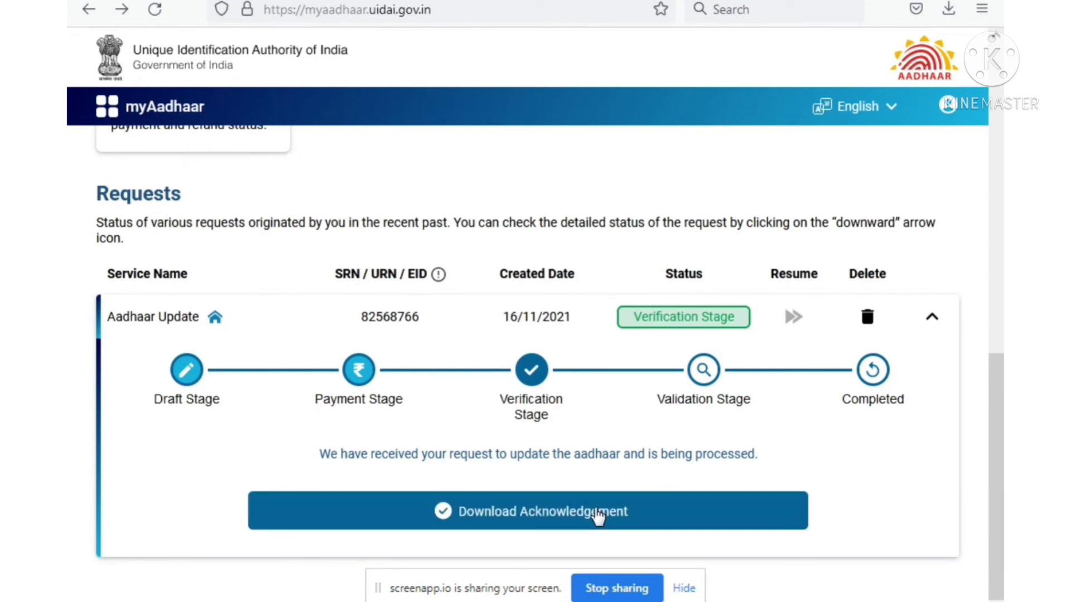
{"action": "left_click", "coordinate": [565, 515]}
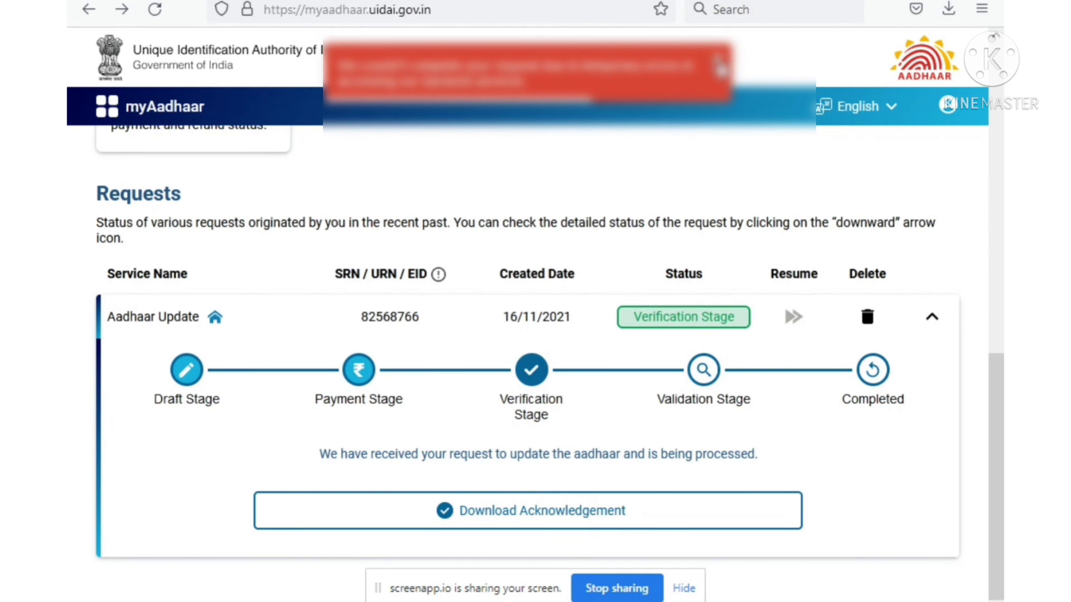
- Dismiss the download error toasts and retry the acknowledgement download several times
{"action": "left_click", "coordinate": [721, 67]}
{"action": "left_click", "coordinate": [504, 511]}
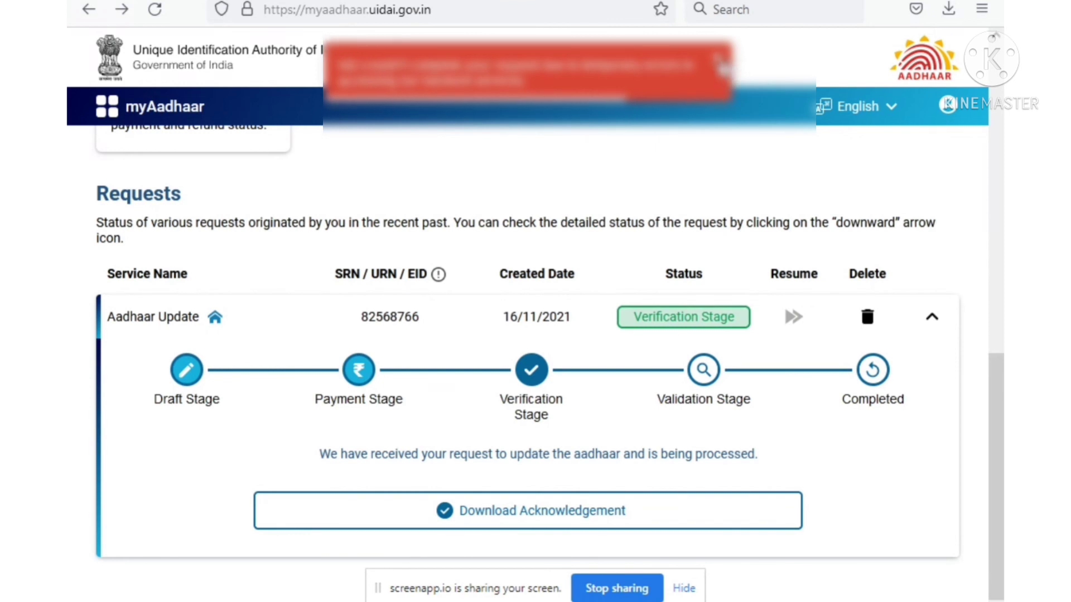
{"action": "left_click", "coordinate": [721, 67]}
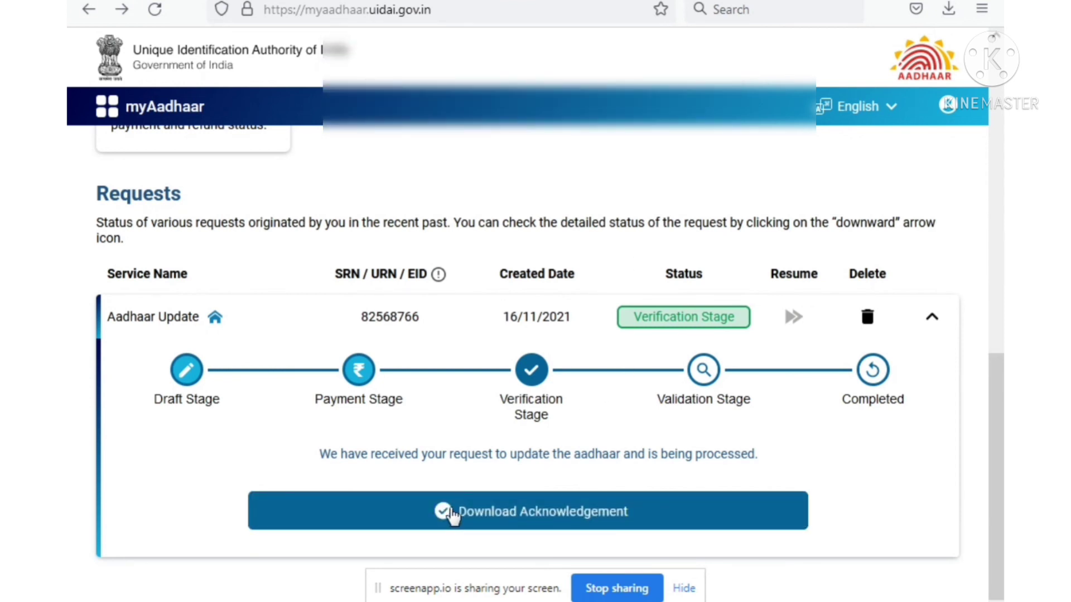
{"action": "left_click", "coordinate": [444, 511]}
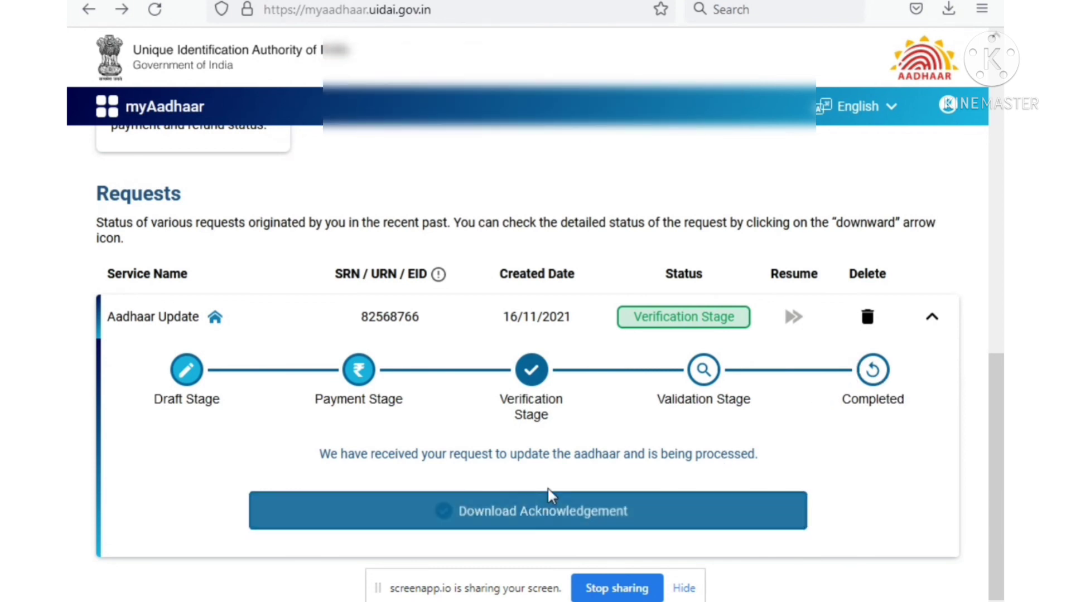
{"action": "left_click", "coordinate": [683, 588]}
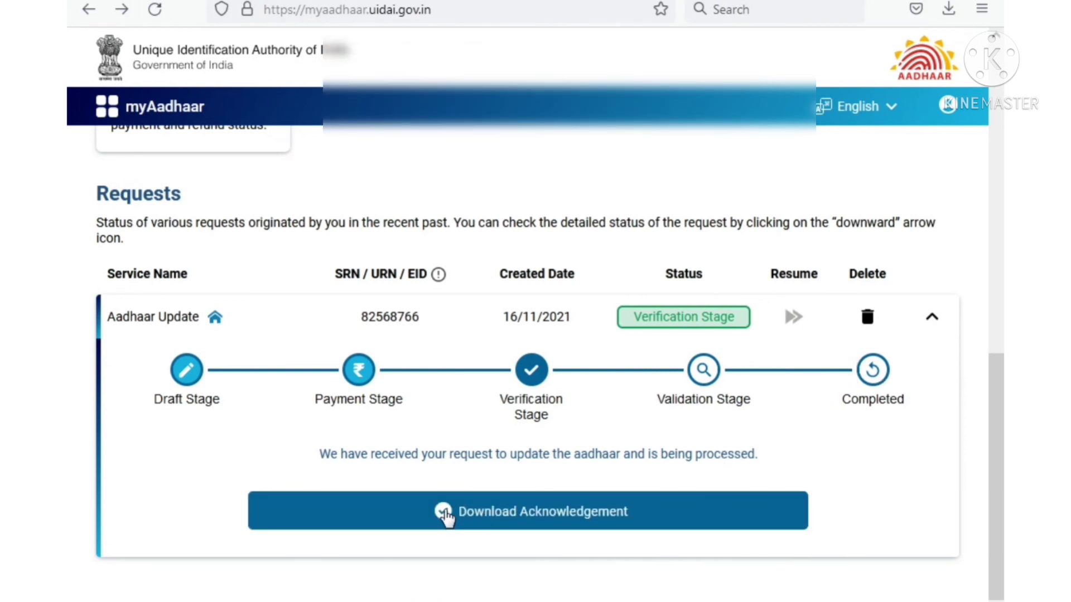
{"action": "left_click", "coordinate": [447, 515]}
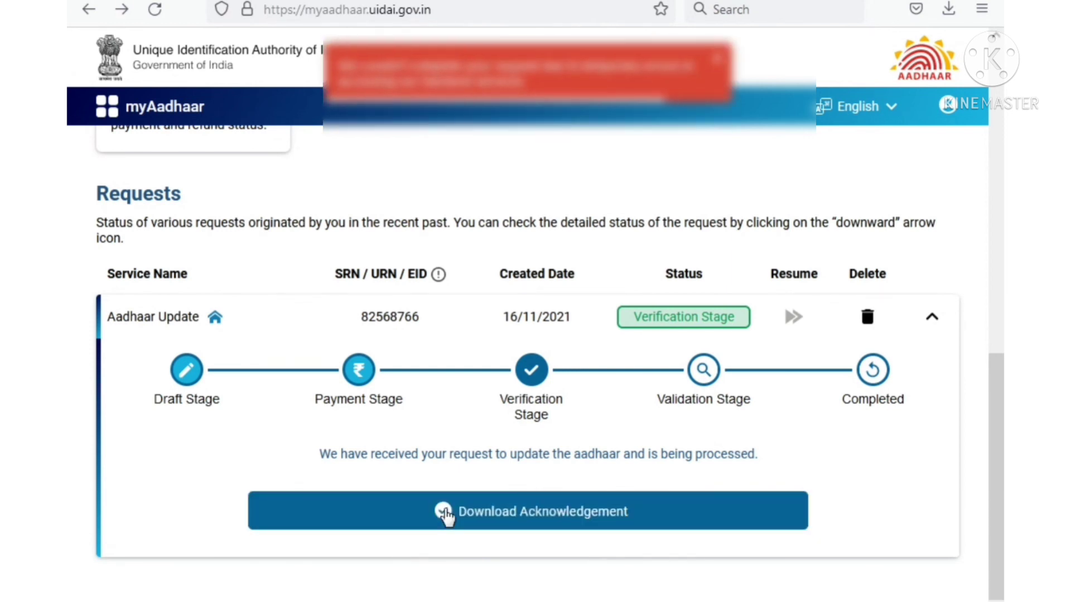